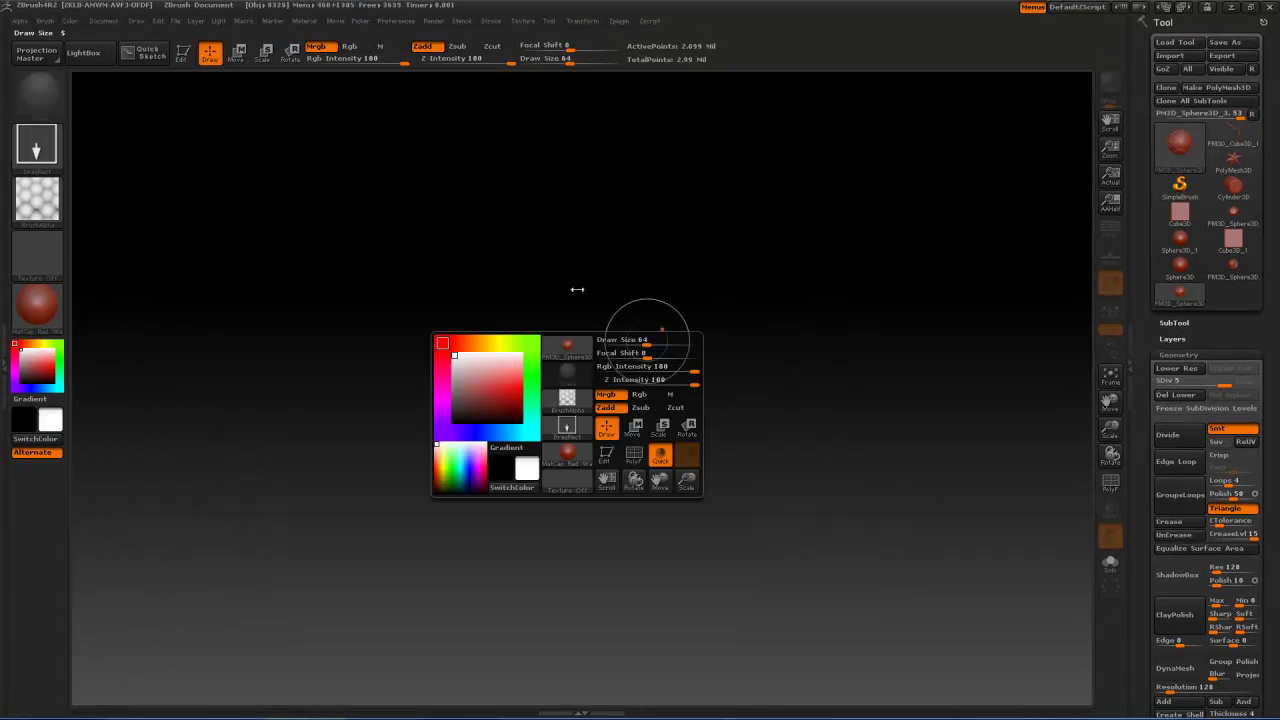
- Browse the materials, then pick ZSphere from the Tool library to start the armature
click(558, 464)
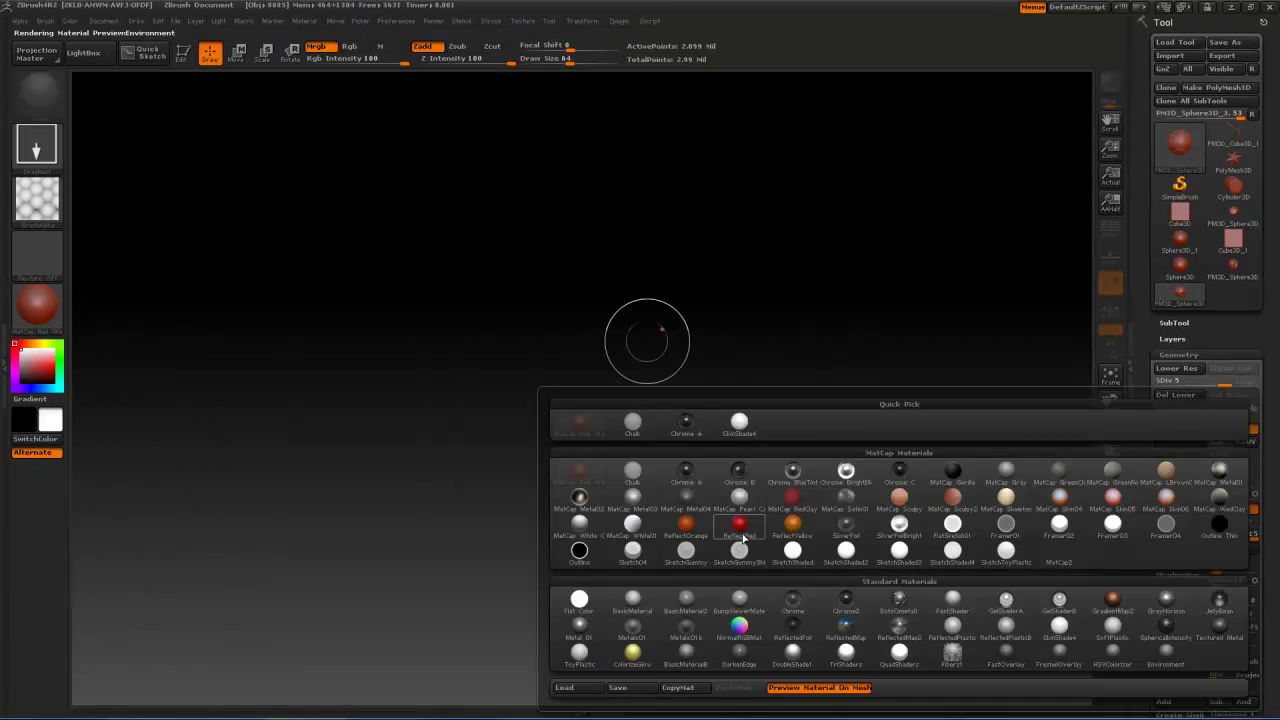
key(space)
click(485, 327)
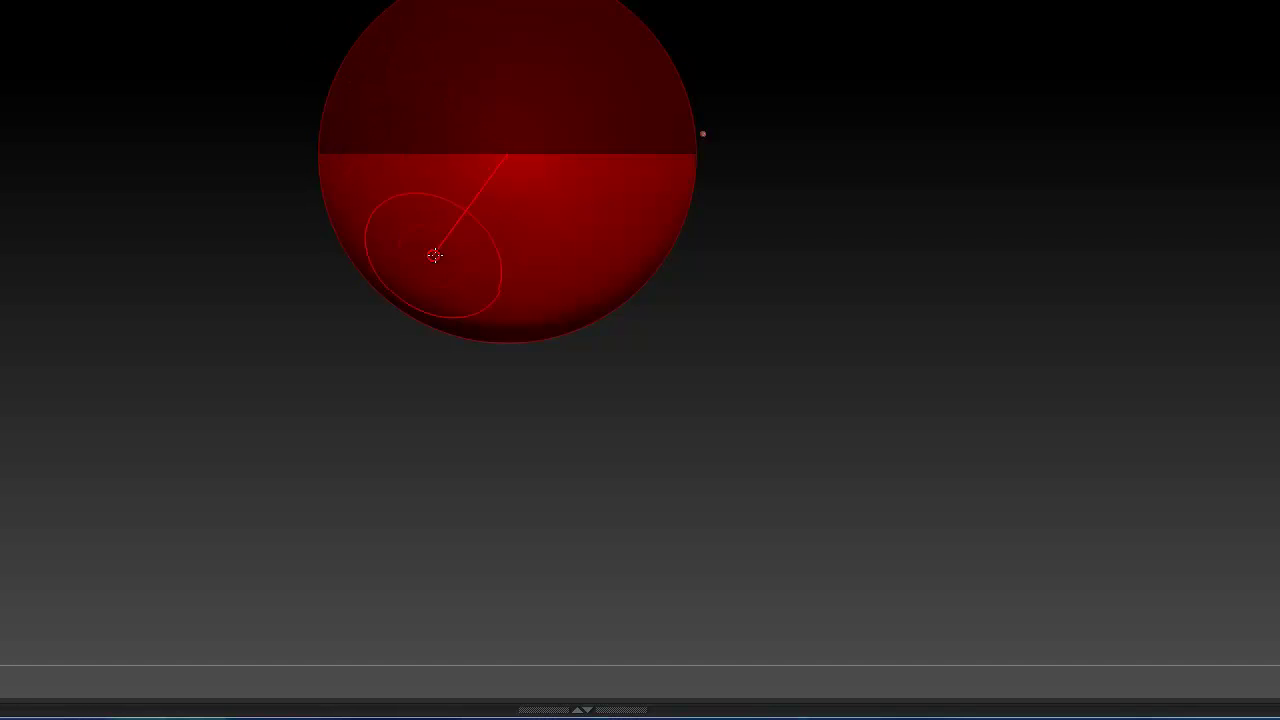
- Rotate the view and draw a child ZSphere out of the sphere's top
click(537, 114)
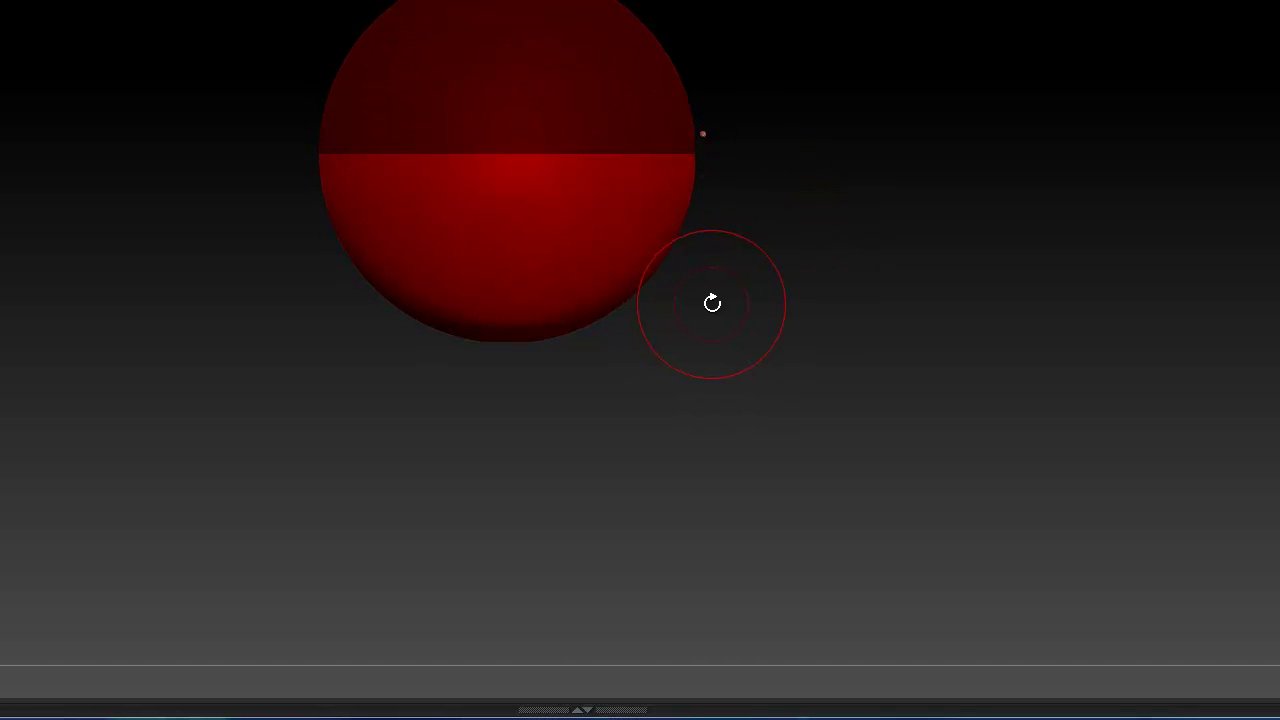
drag(869, 183, 879, 209)
key(shift)
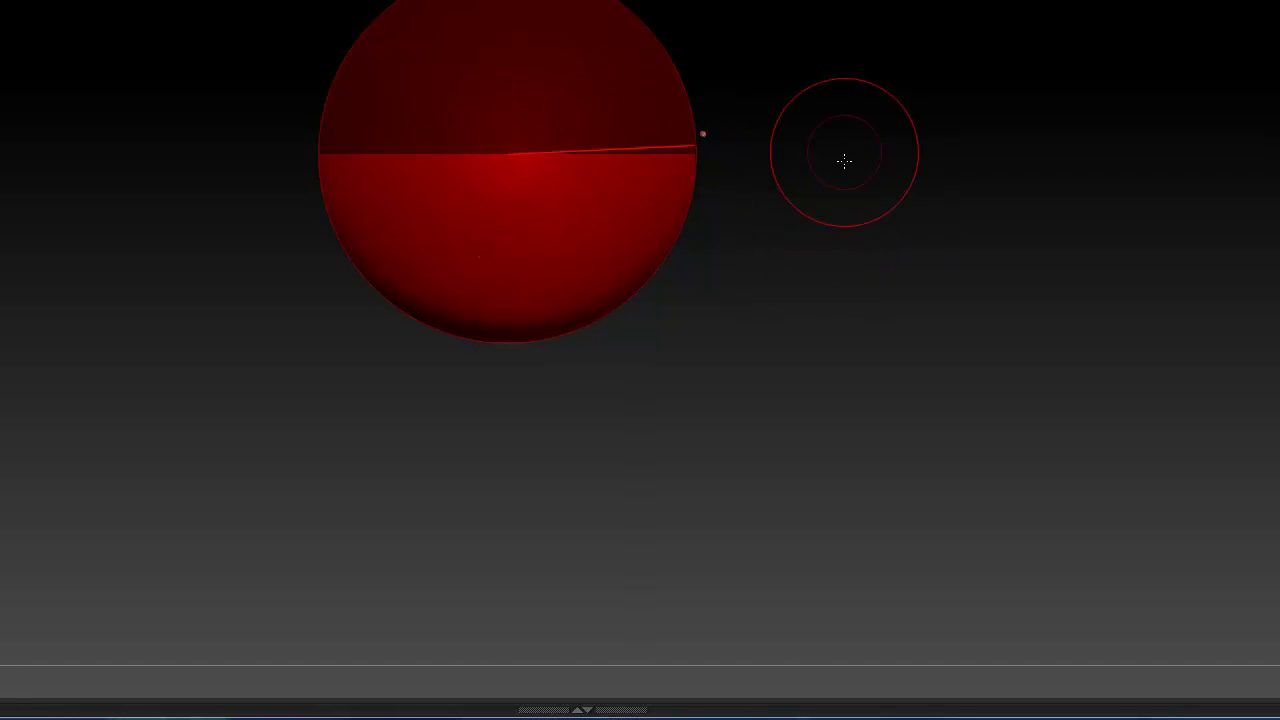
drag(846, 231, 879, 448)
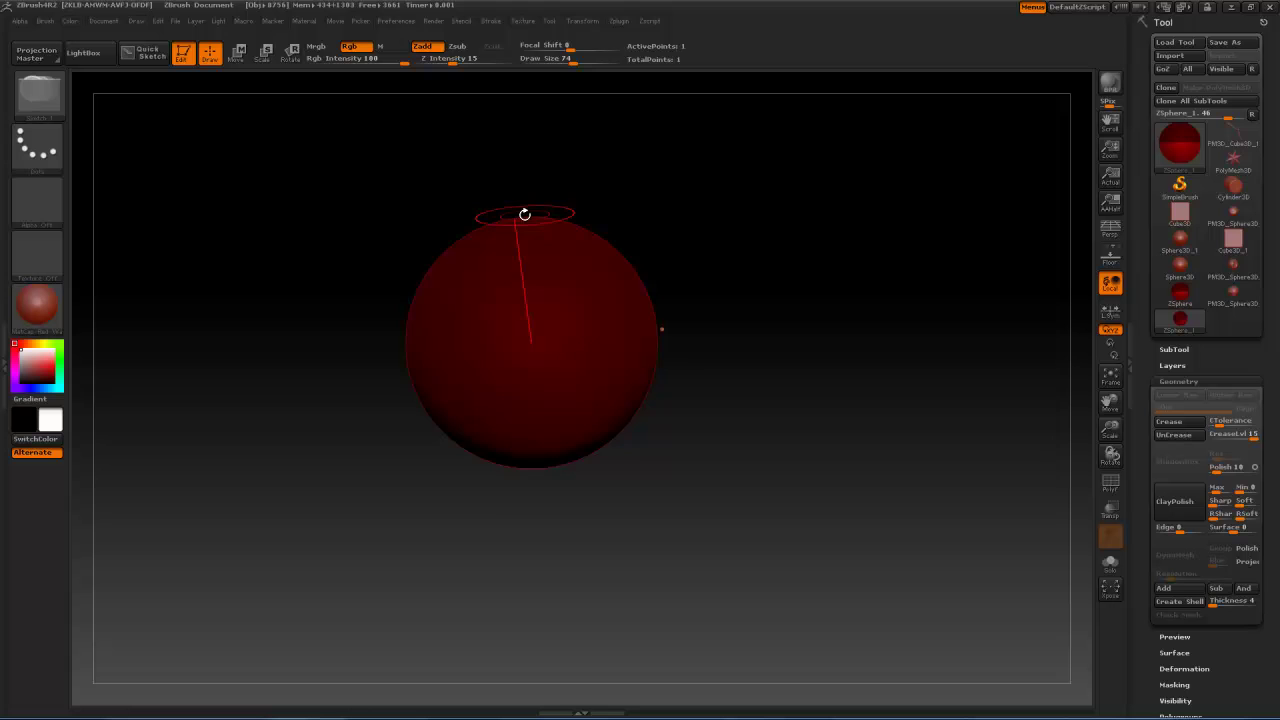
drag(524, 214, 575, 161)
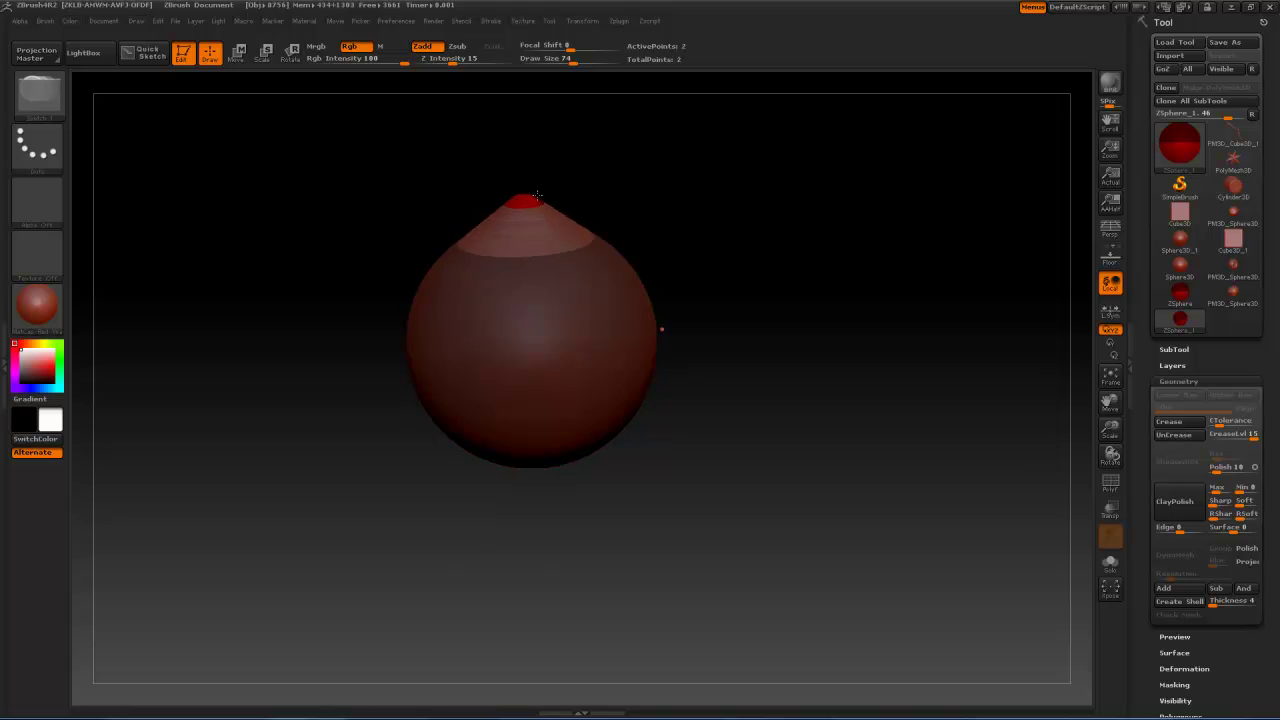
- With Move and a smaller Draw Size, stretch the tip into a long diagonal tube
alt+drag(746, 357, 746, 223)
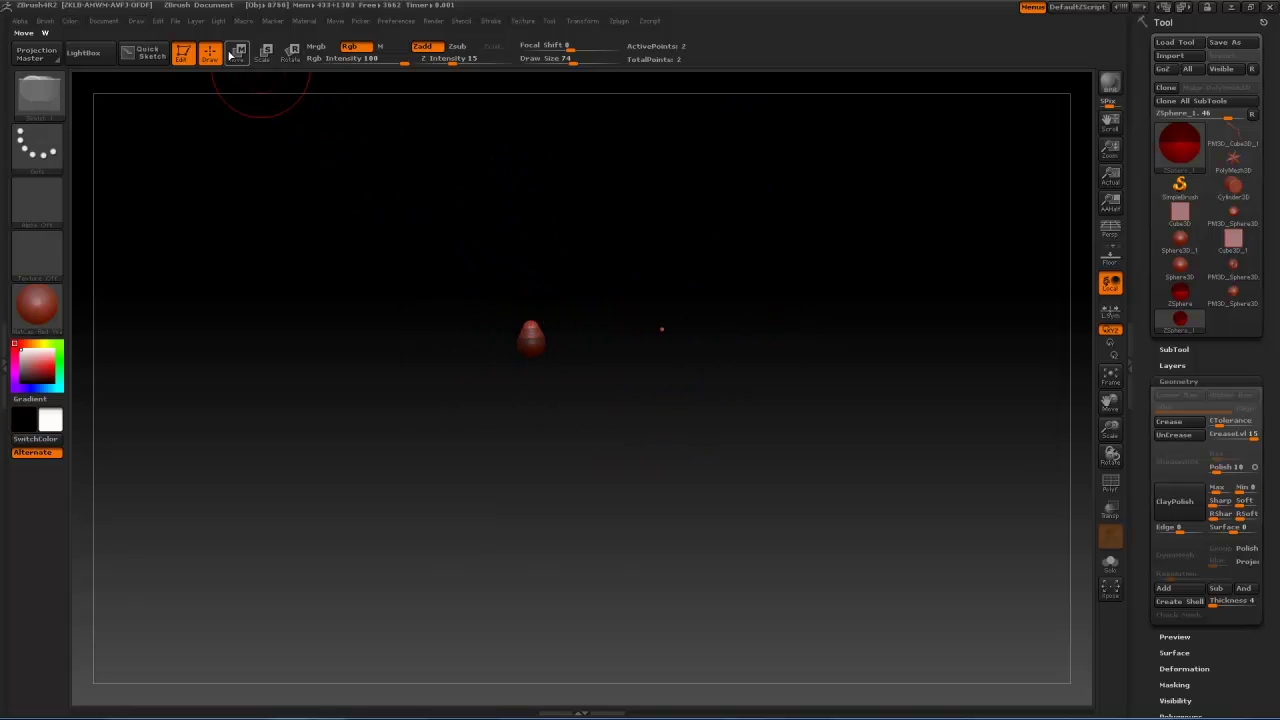
click(236, 52)
key(bracketleft)
key(bracketleft)
mouse_move(537, 318)
mouse_down()
mouse_move(821, 127)
mouse_move(717, 183)
mouse_up()
- Insert four ZSpheres along the tube's links in Draw mode, then reposition the chain
click(212, 55)
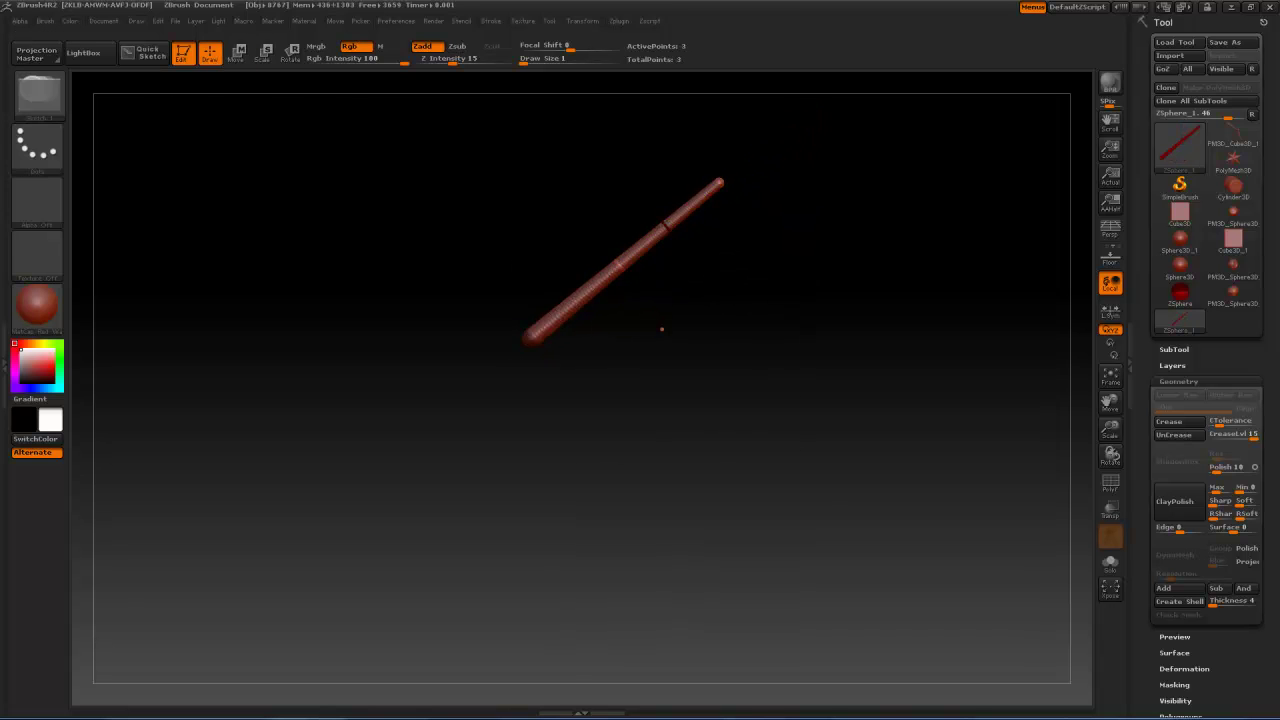
click(619, 265)
click(566, 307)
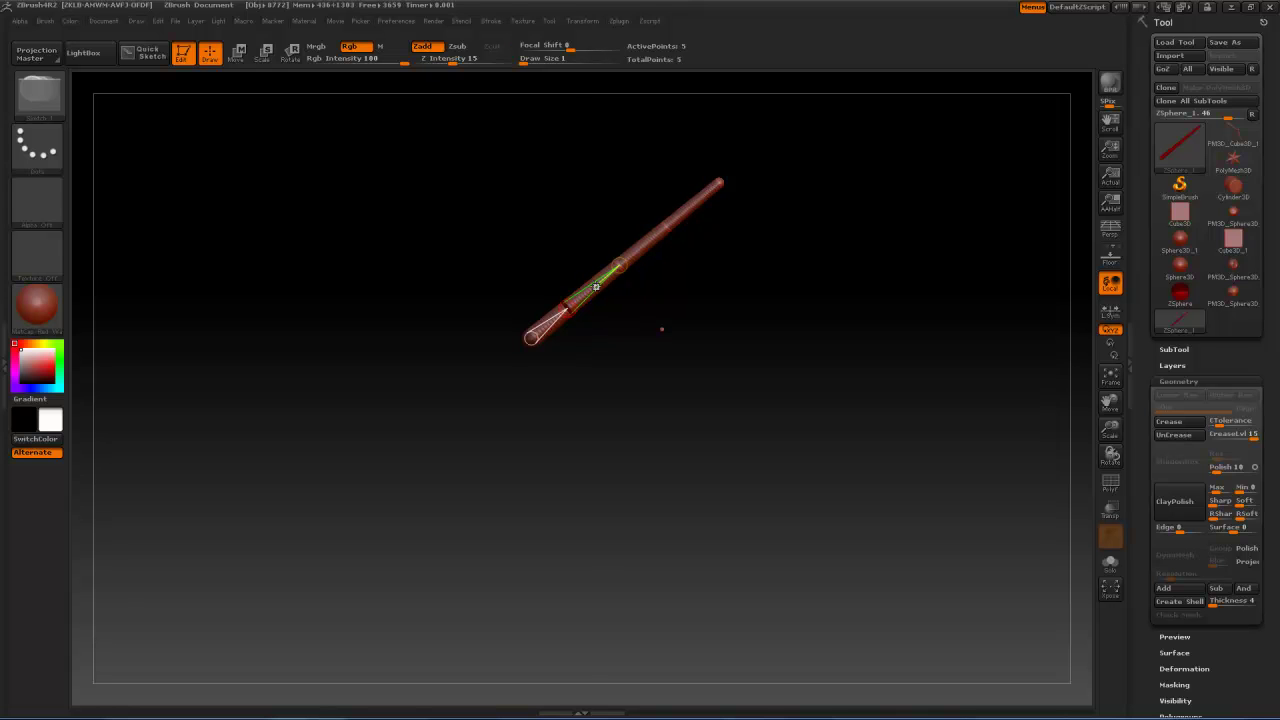
click(598, 283)
click(676, 227)
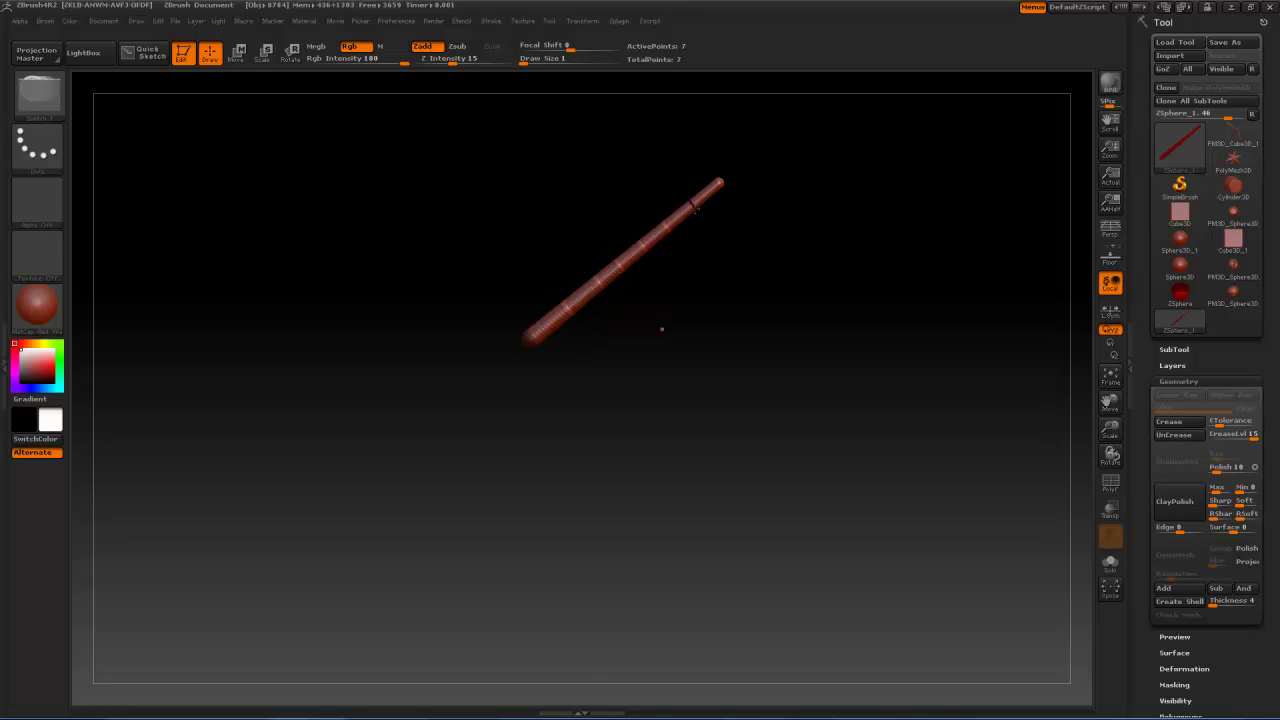
mouse_move(659, 349)
alt+mouse_down()
mouse_move(653, 458)
mouse_move(658, 435)
alt+mouse_up()
- Use Move to drag the tip, end and upper joints into a zigzag
click(237, 62)
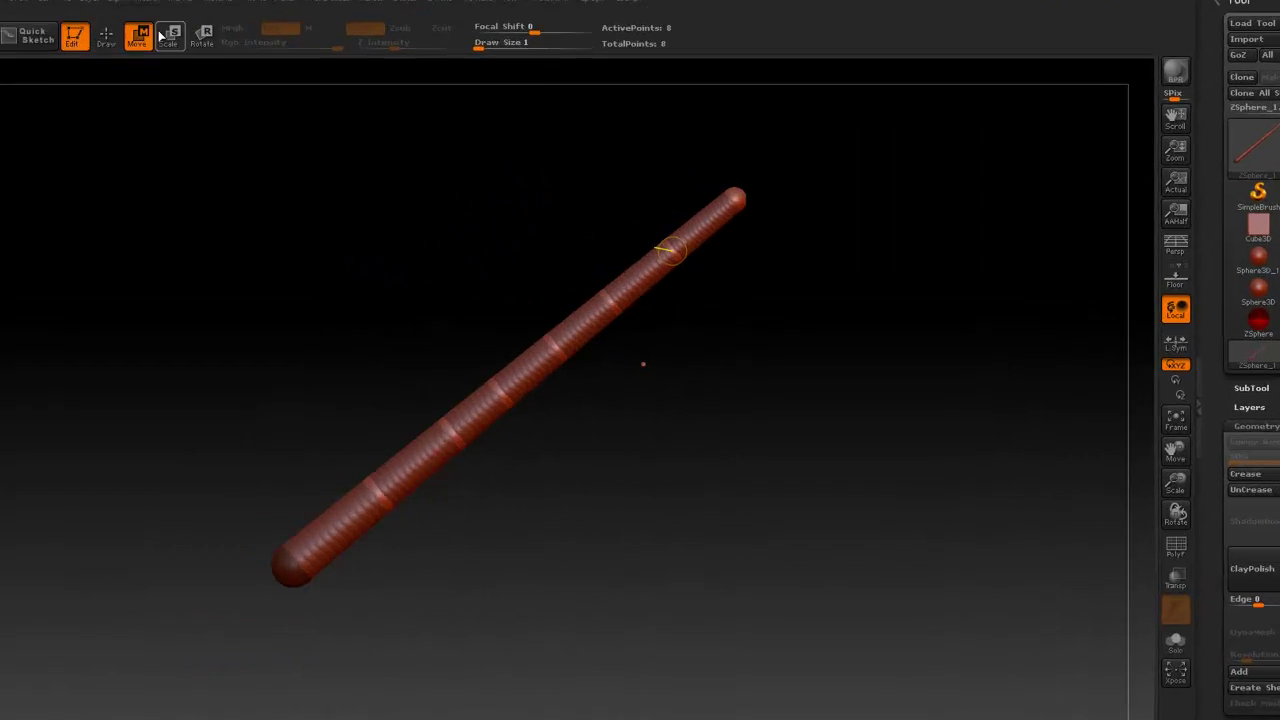
drag(700, 235, 724, 308)
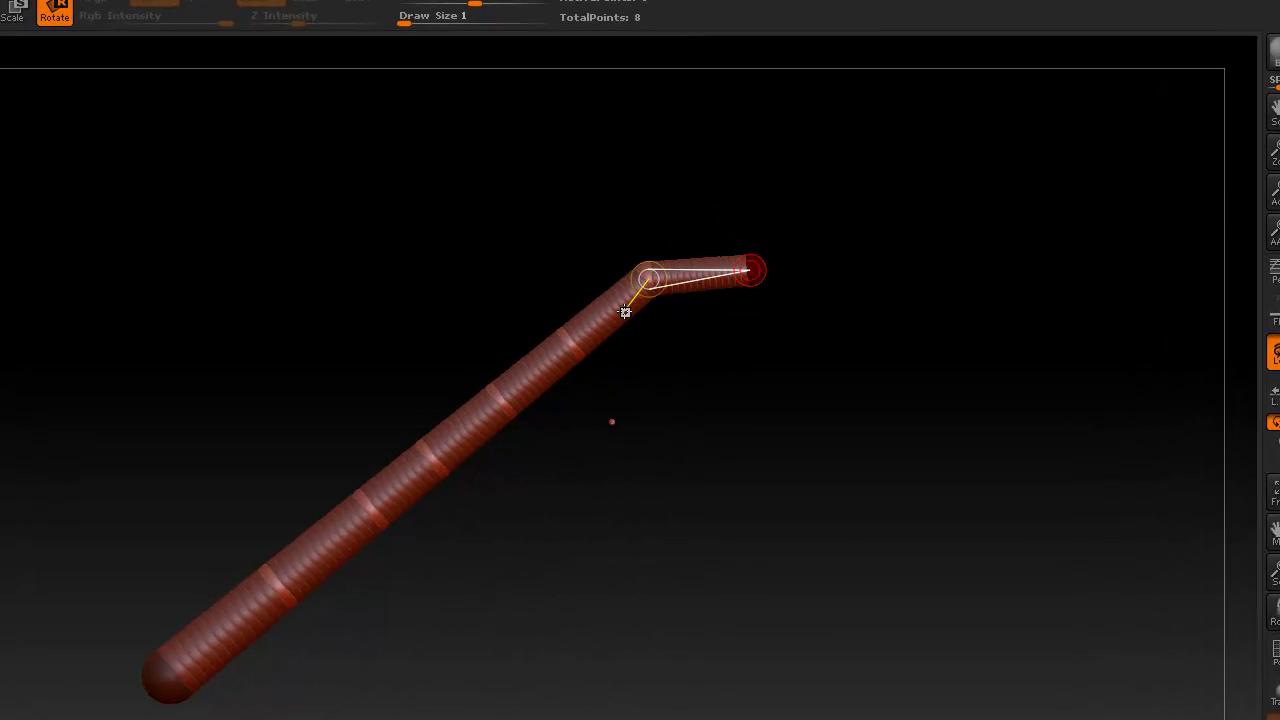
drag(623, 309, 537, 280)
mouse_move(623, 309)
mouse_down()
mouse_move(551, 396)
mouse_move(571, 443)
mouse_move(410, 471)
mouse_move(394, 520)
mouse_up()
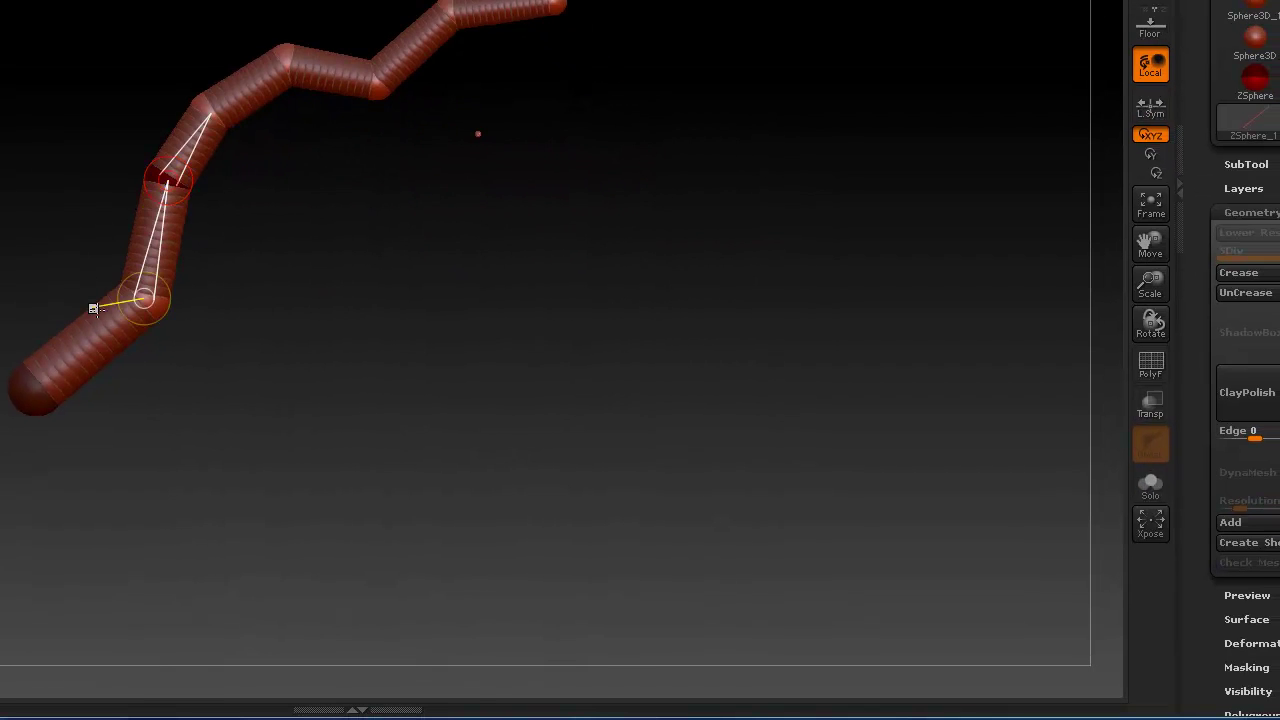
drag(150, 245, 63, 305)
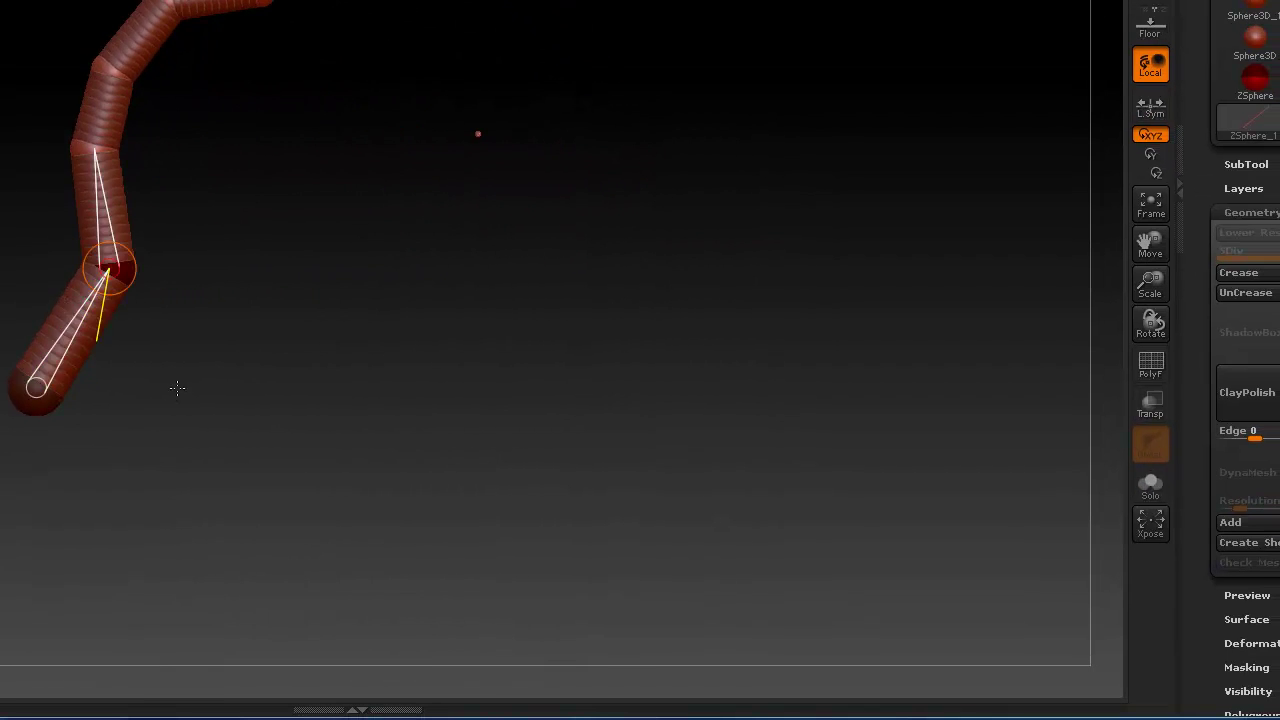
mouse_move(174, 343)
mouse_down()
mouse_move(195, 178)
mouse_move(243, 188)
mouse_up()
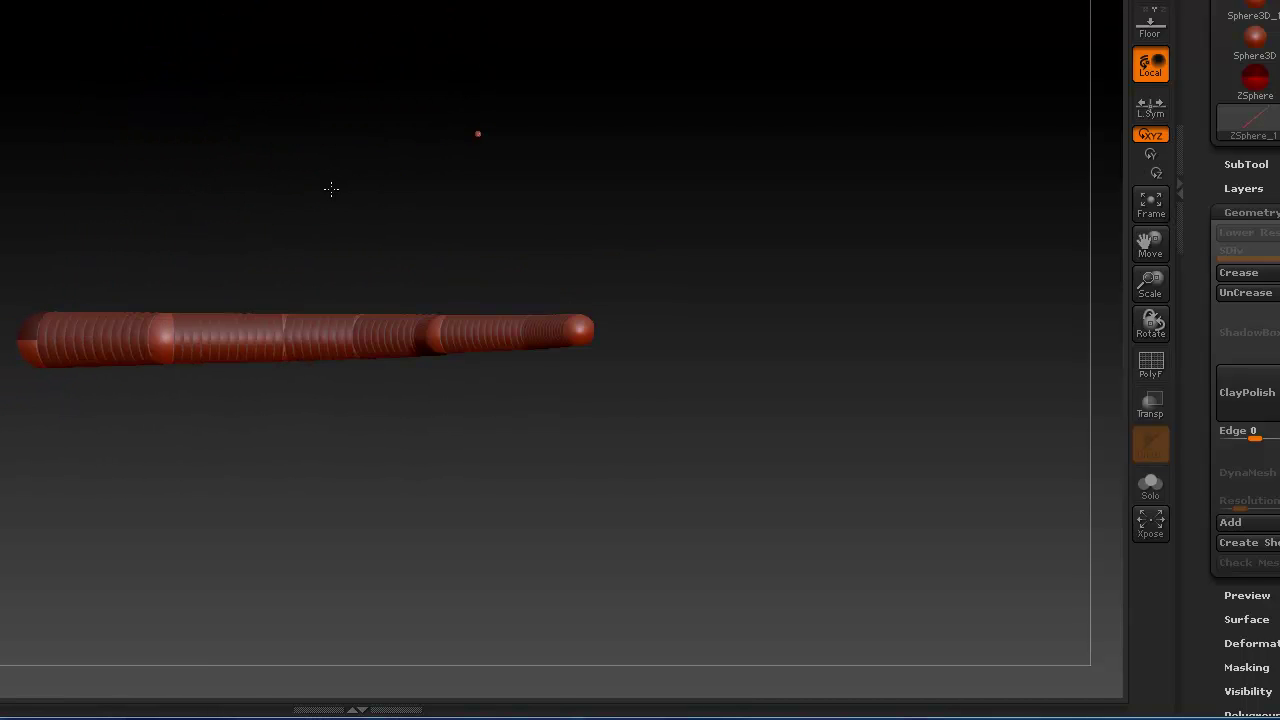
drag(335, 190, 457, 289)
alt+drag(263, 374, 230, 502)
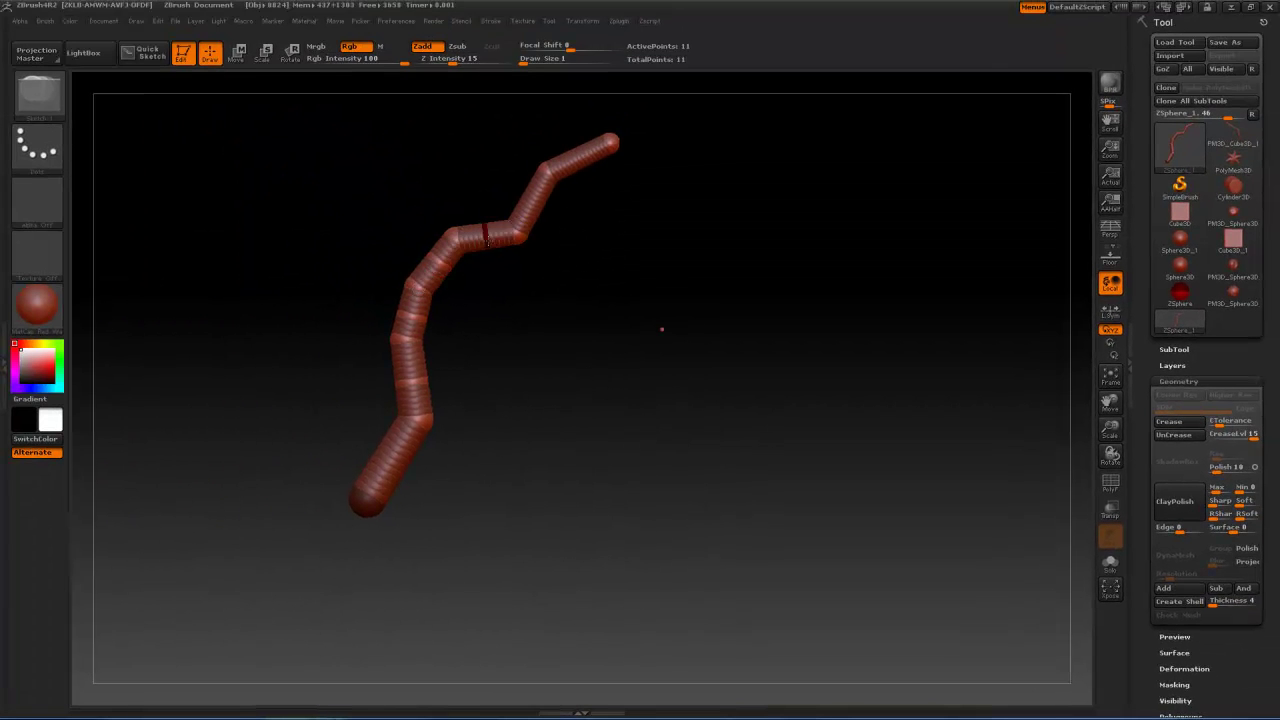
- Add two ZSpheres near the tip, then rotate the upper chain left to nearly vertical
click(540, 211)
click(587, 163)
click(290, 52)
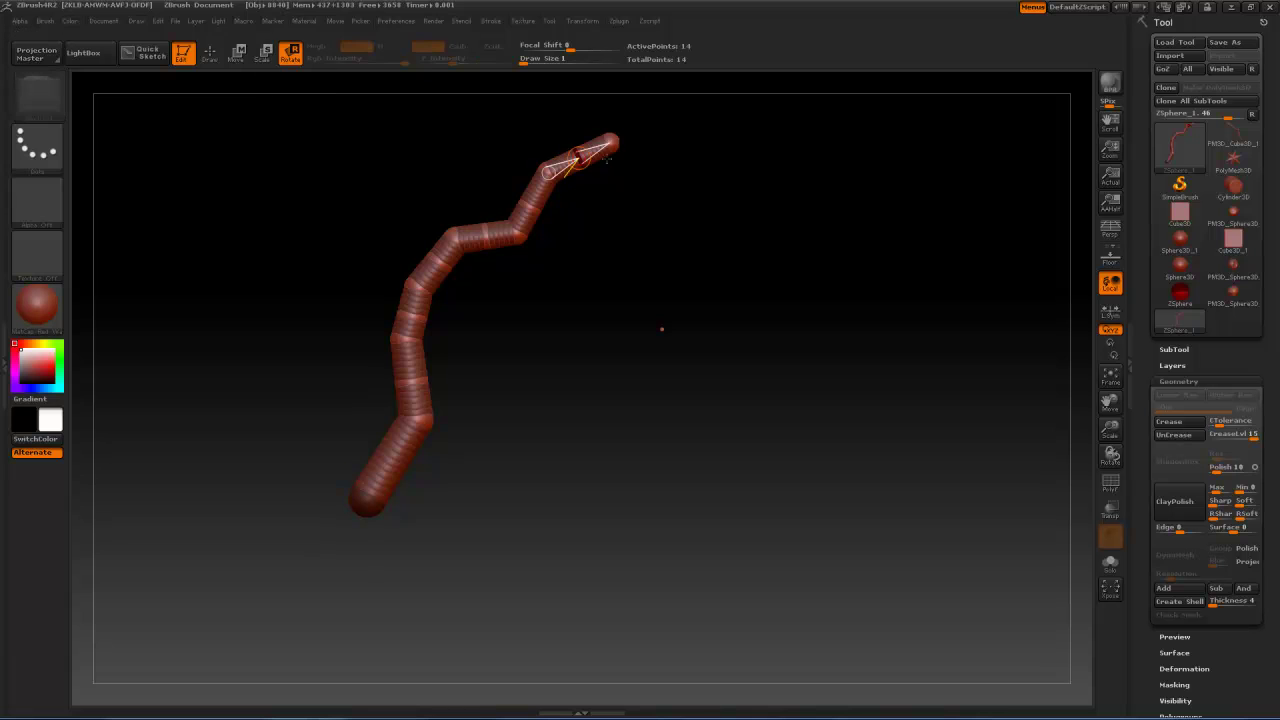
mouse_move(606, 155)
mouse_down()
mouse_move(604, 175)
mouse_move(435, 238)
mouse_move(400, 304)
mouse_up()
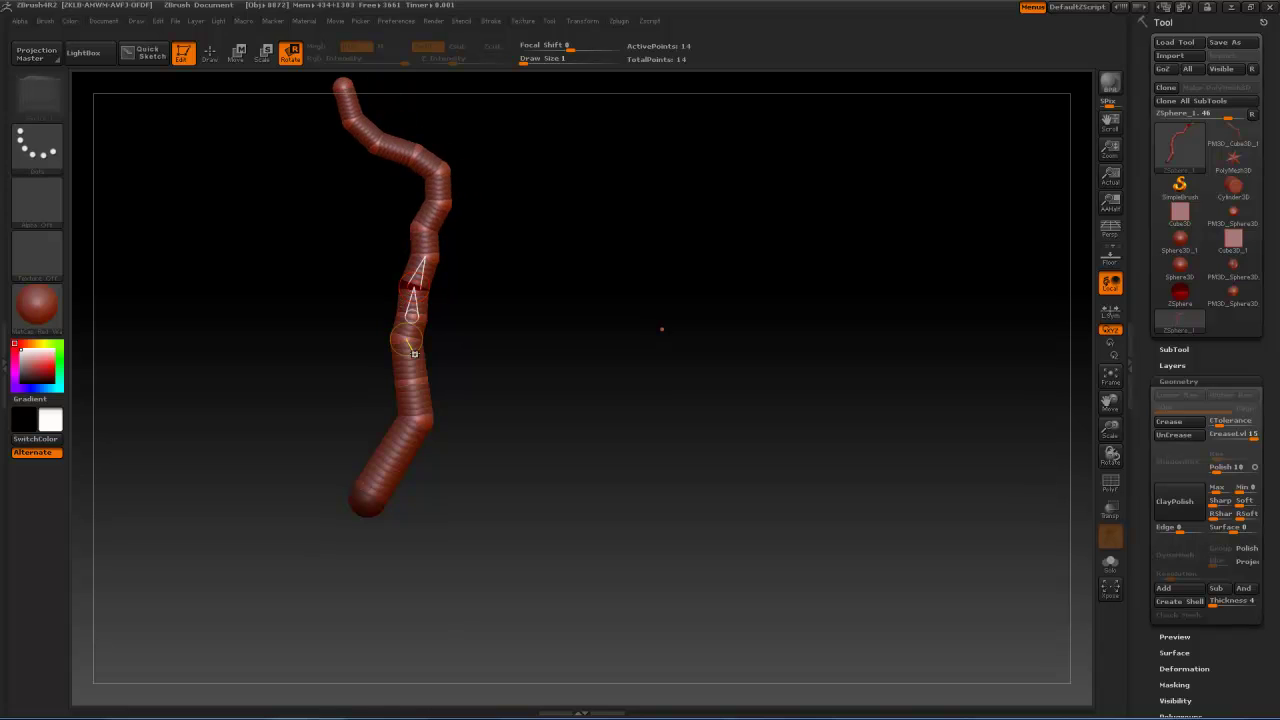
mouse_move(419, 354)
mouse_down()
mouse_move(394, 360)
mouse_move(372, 337)
mouse_up()
drag(372, 290, 464, 301)
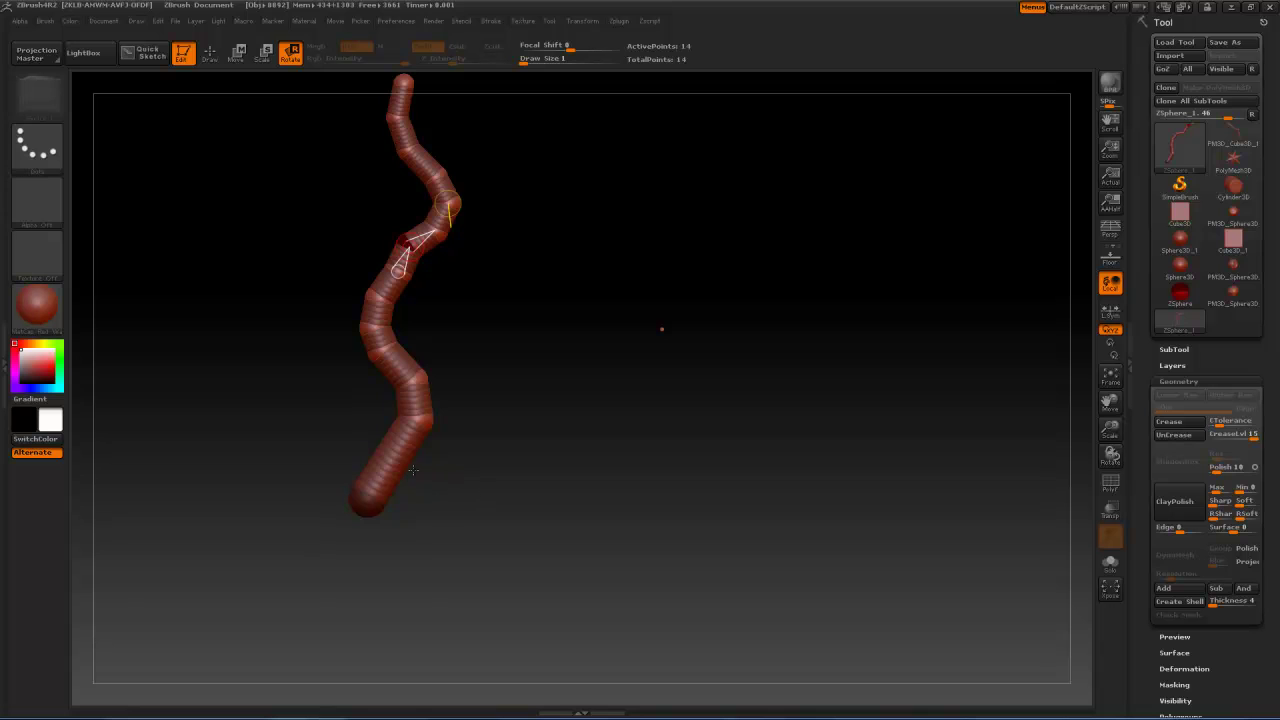
- Insert a ZSphere on the lower segment and rotate the upper chain counterclockwise
click(211, 58)
click(393, 466)
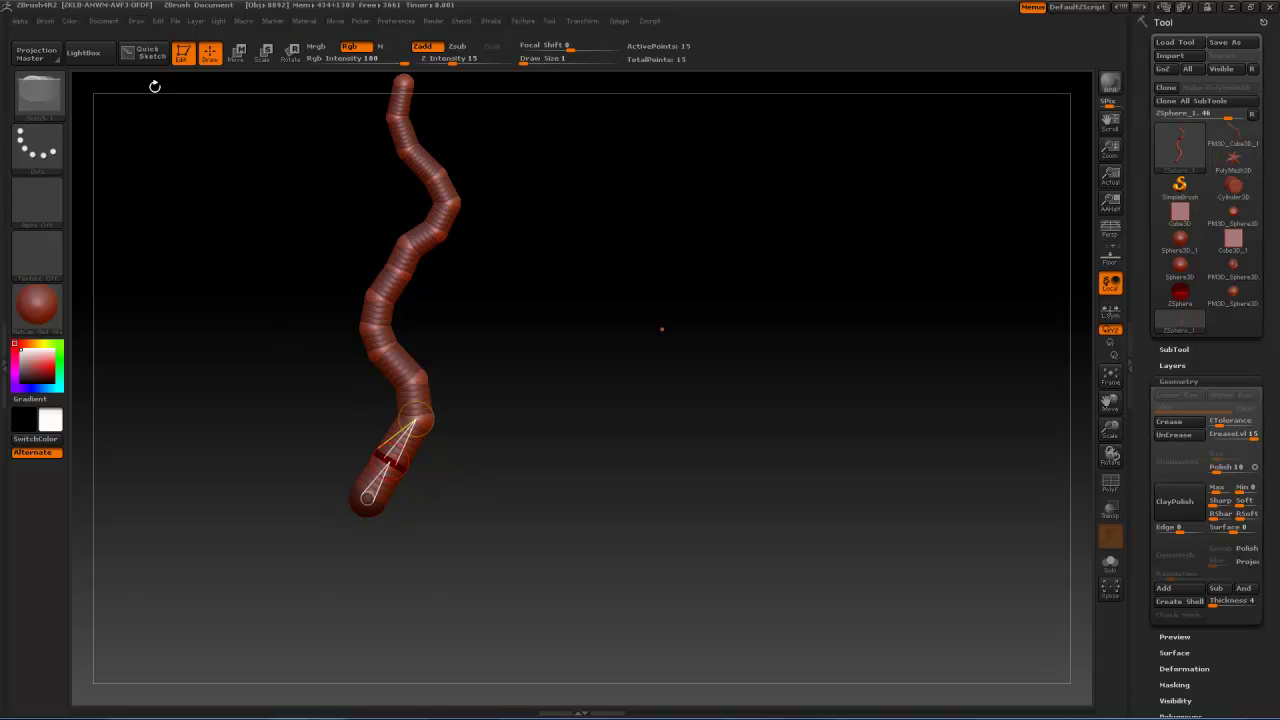
click(290, 54)
drag(409, 436, 338, 497)
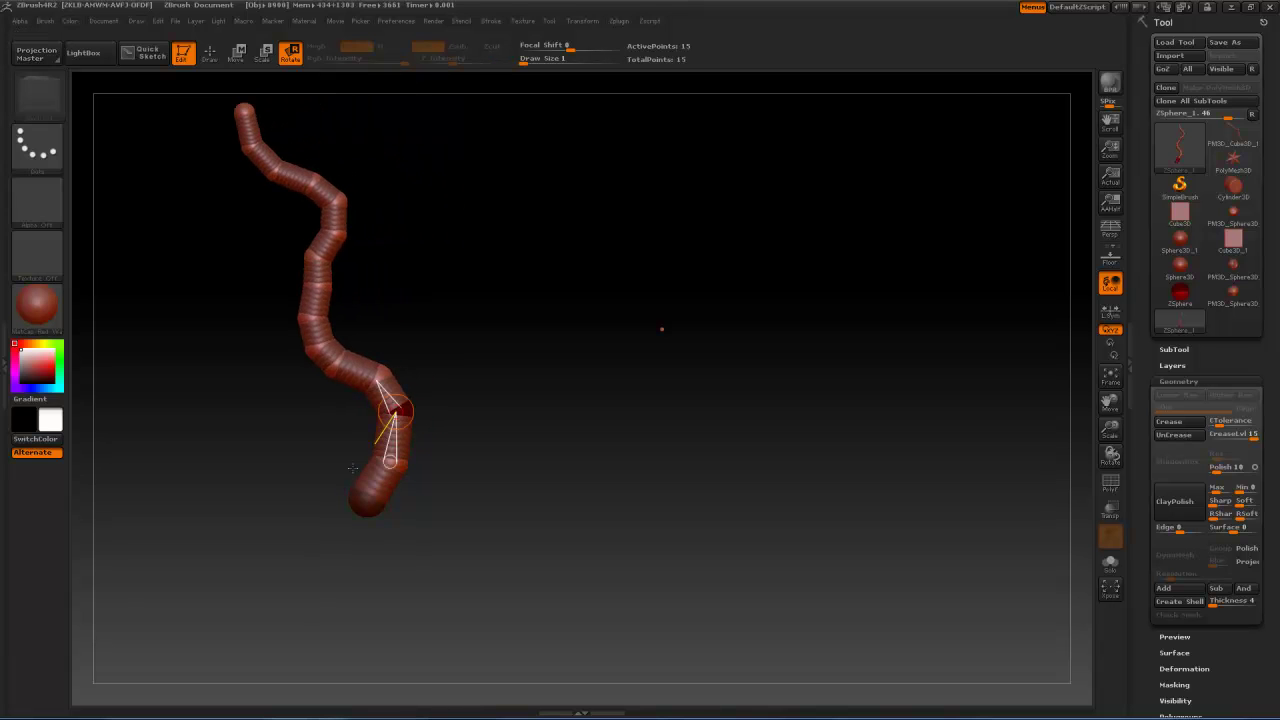
- Preview the skin, run Make PolyMesh3D, and Divide four times to SDiv 6
key(a)
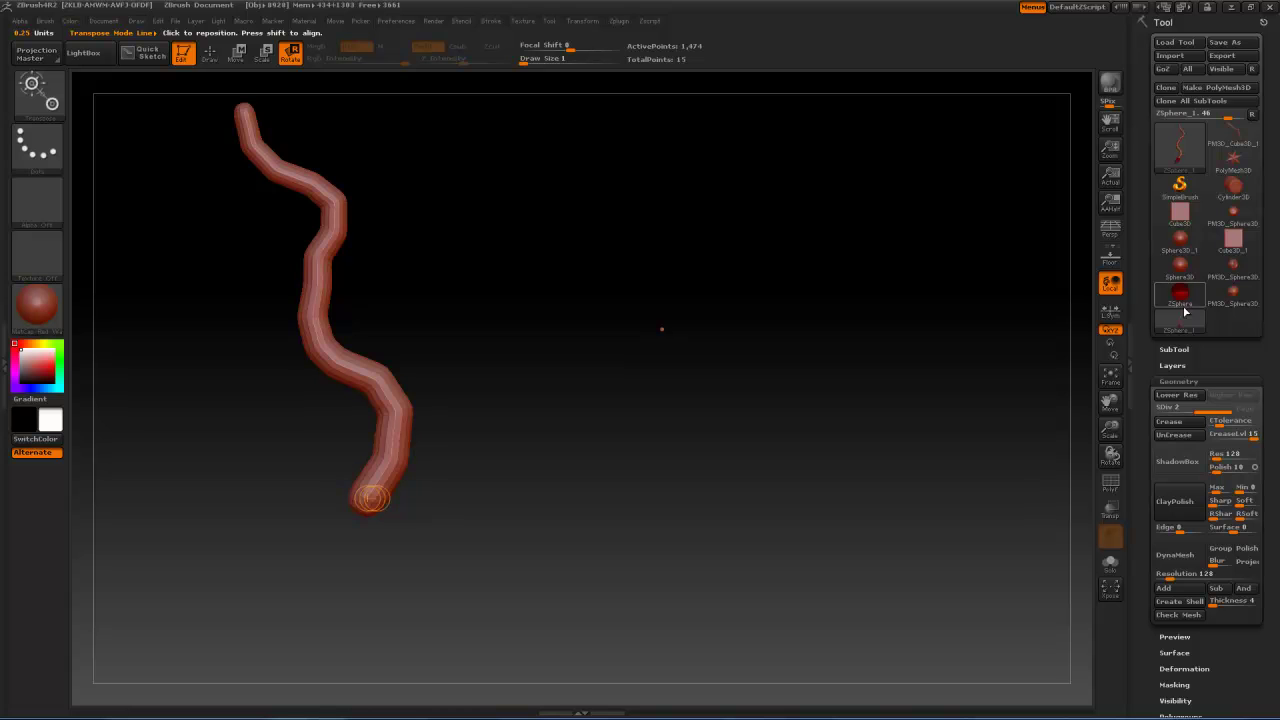
click(1208, 91)
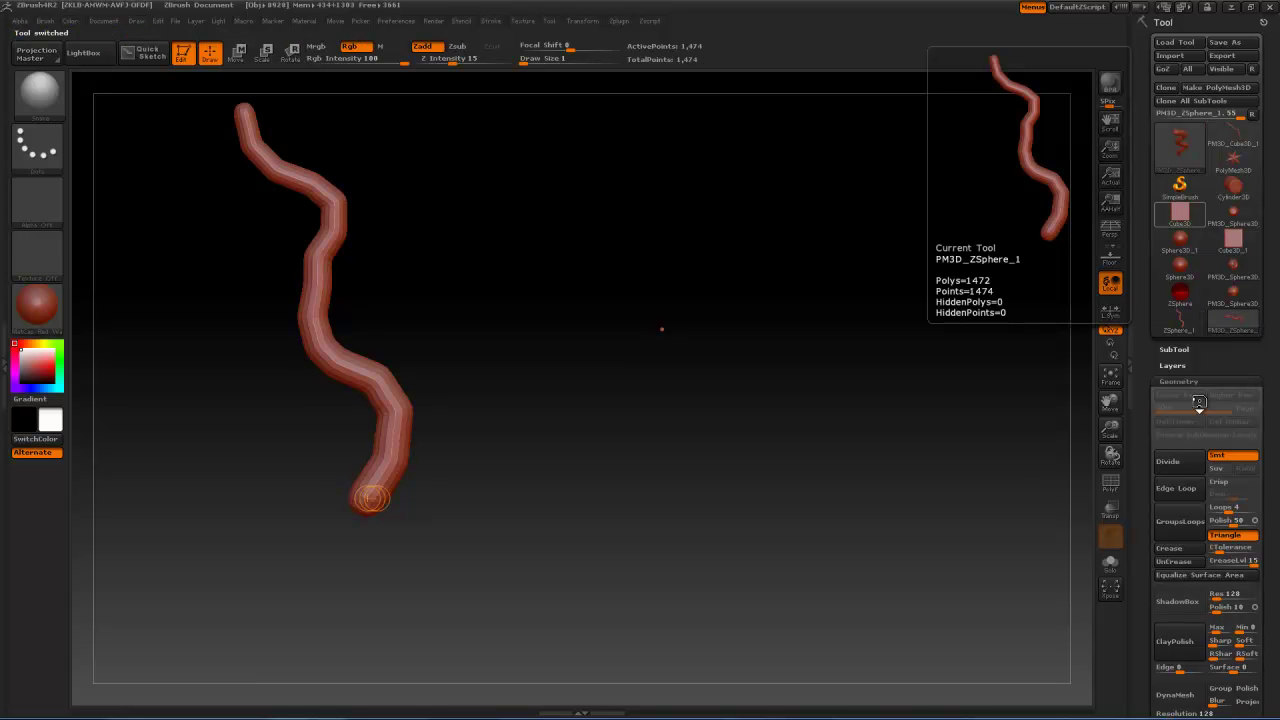
click(1168, 461)
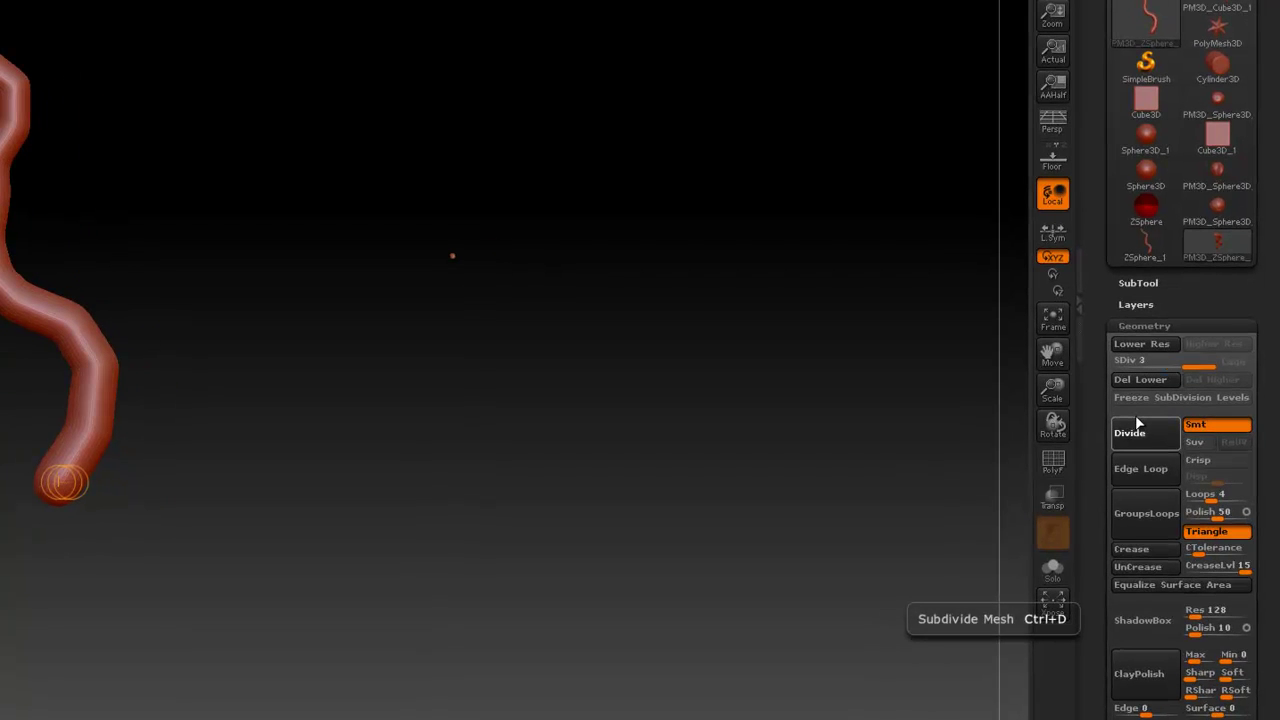
click(1135, 425)
click(1133, 433)
click(1133, 433)
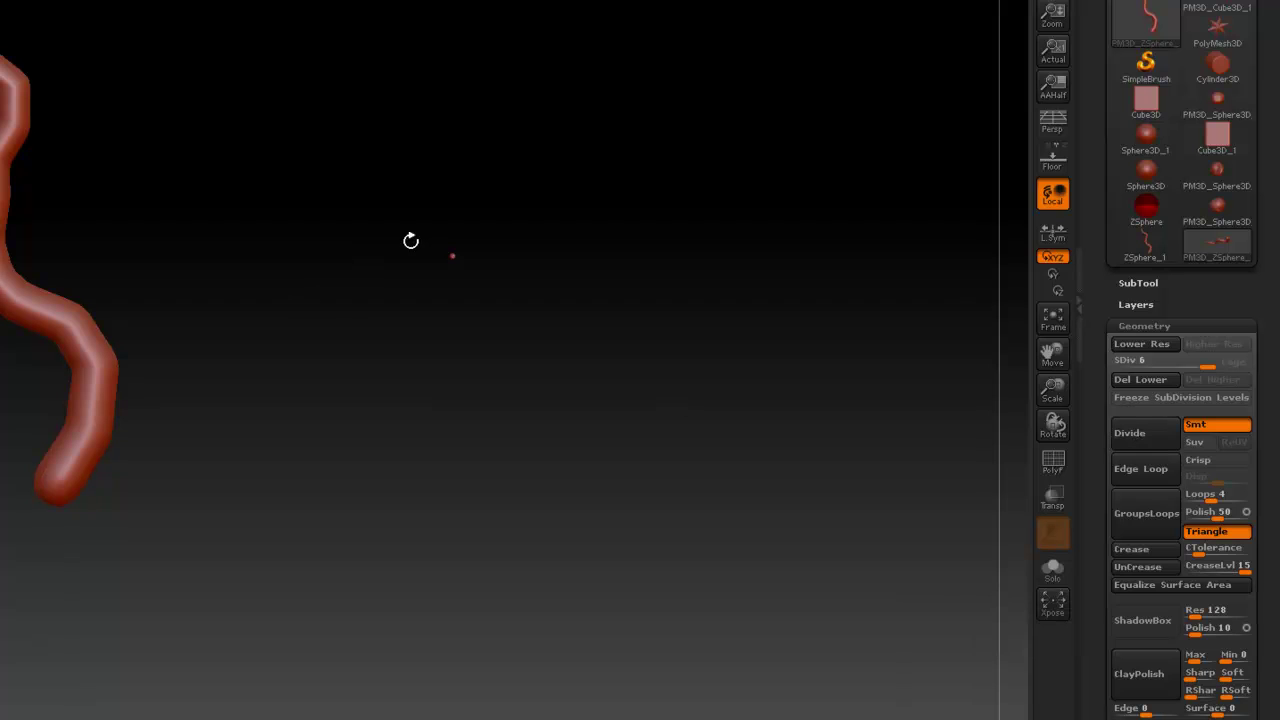
mouse_move(150, 174)
alt+mouse_down()
mouse_move(375, 237)
mouse_move(446, 396)
alt+mouse_up()
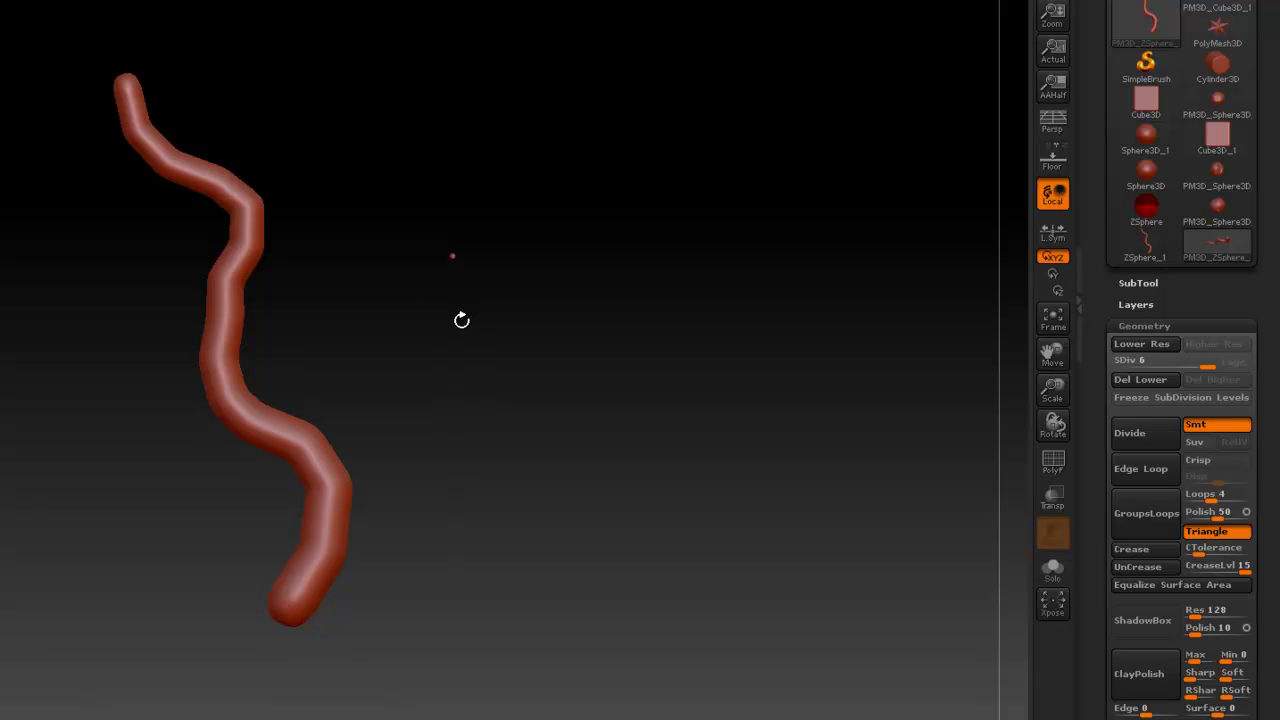
drag(417, 316, 395, 142)
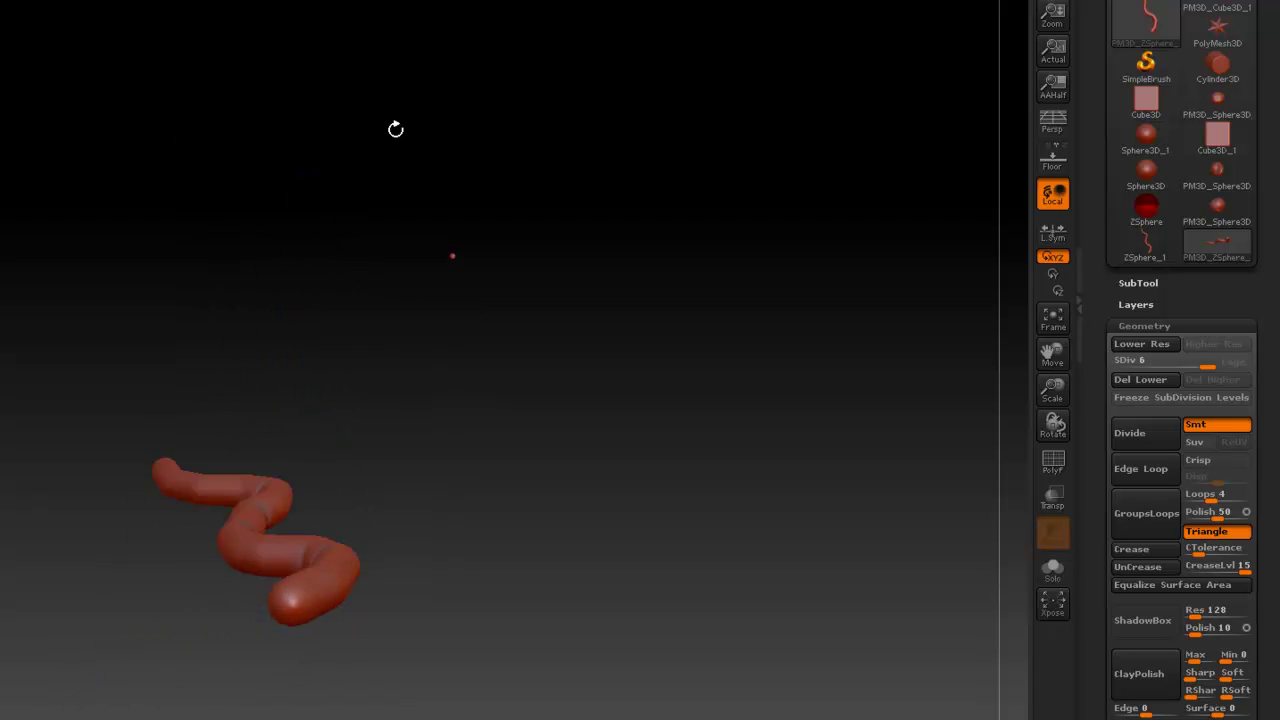
mouse_move(483, 533)
mouse_down()
mouse_move(480, 340)
mouse_move(451, 533)
mouse_up()
mouse_move(475, 245)
mouse_down()
mouse_move(561, 386)
mouse_move(531, 391)
mouse_move(501, 545)
mouse_up()
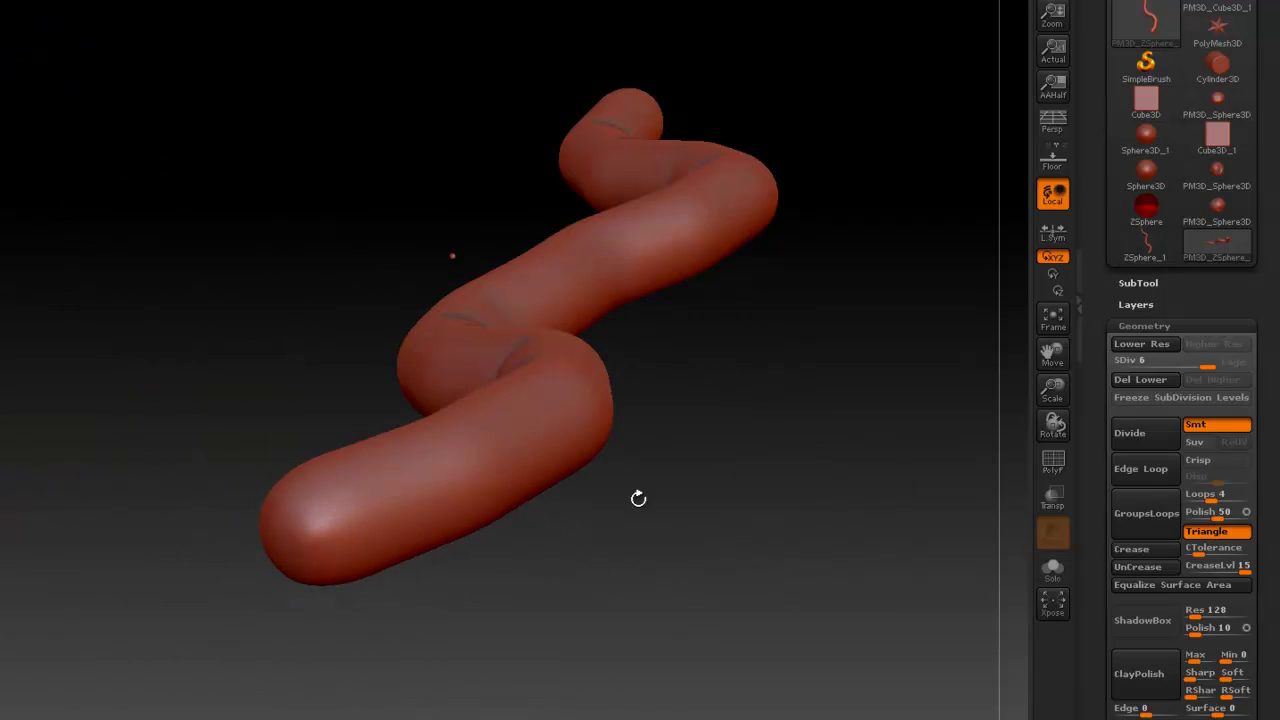
mouse_move(644, 517)
mouse_down()
mouse_move(717, 630)
mouse_move(580, 182)
mouse_move(470, 250)
mouse_move(465, 231)
mouse_move(480, 297)
mouse_move(454, 324)
mouse_up()
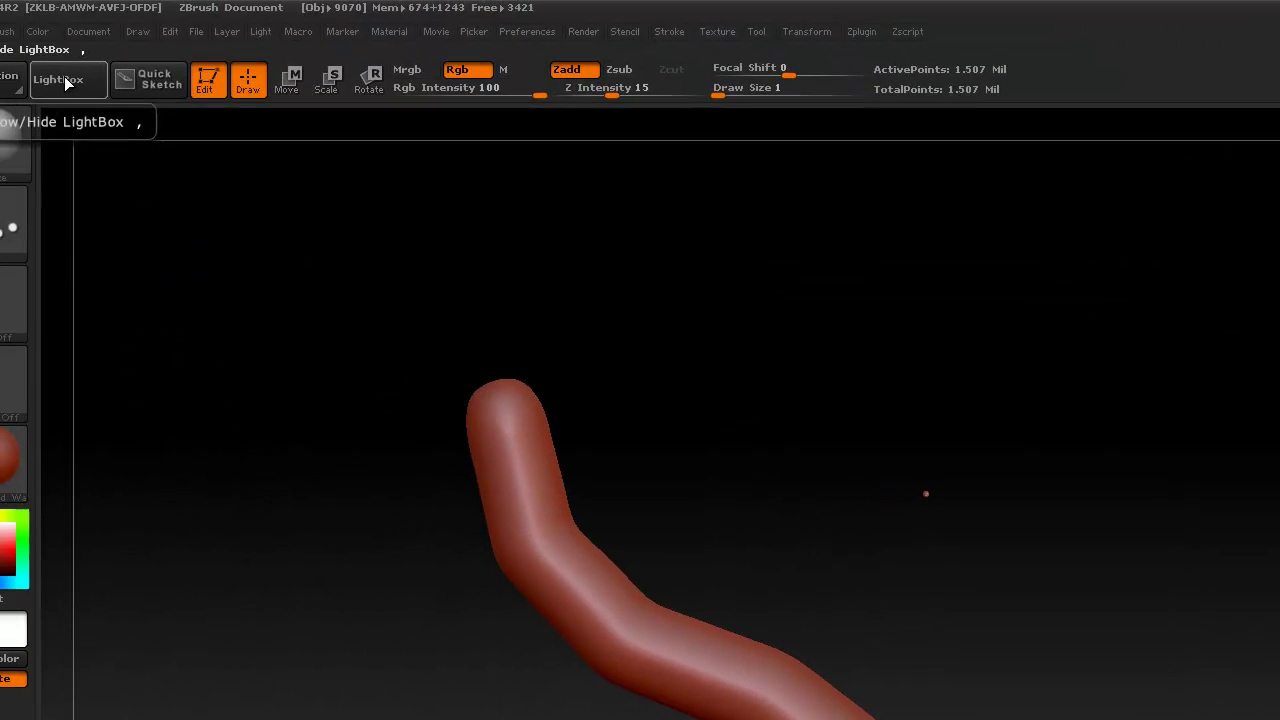
- Load Snake.ZBP from the Brush tab in LightBox
click(64, 80)
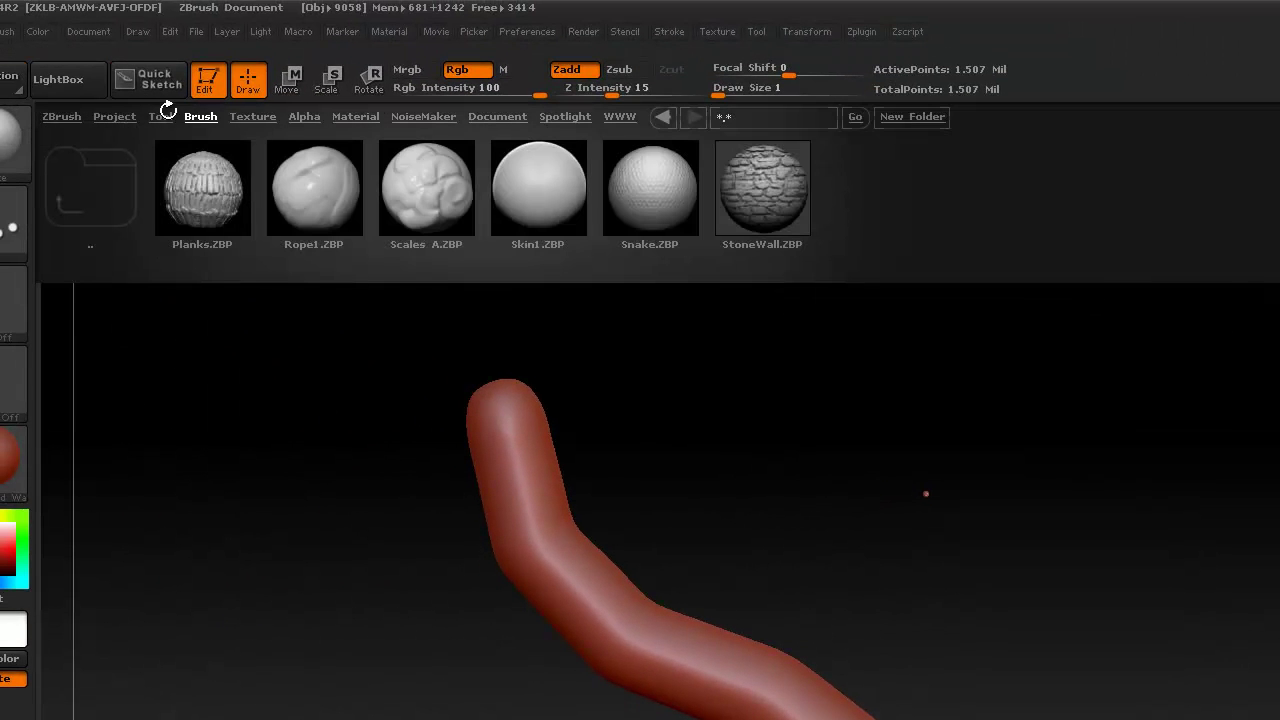
double_click(647, 184)
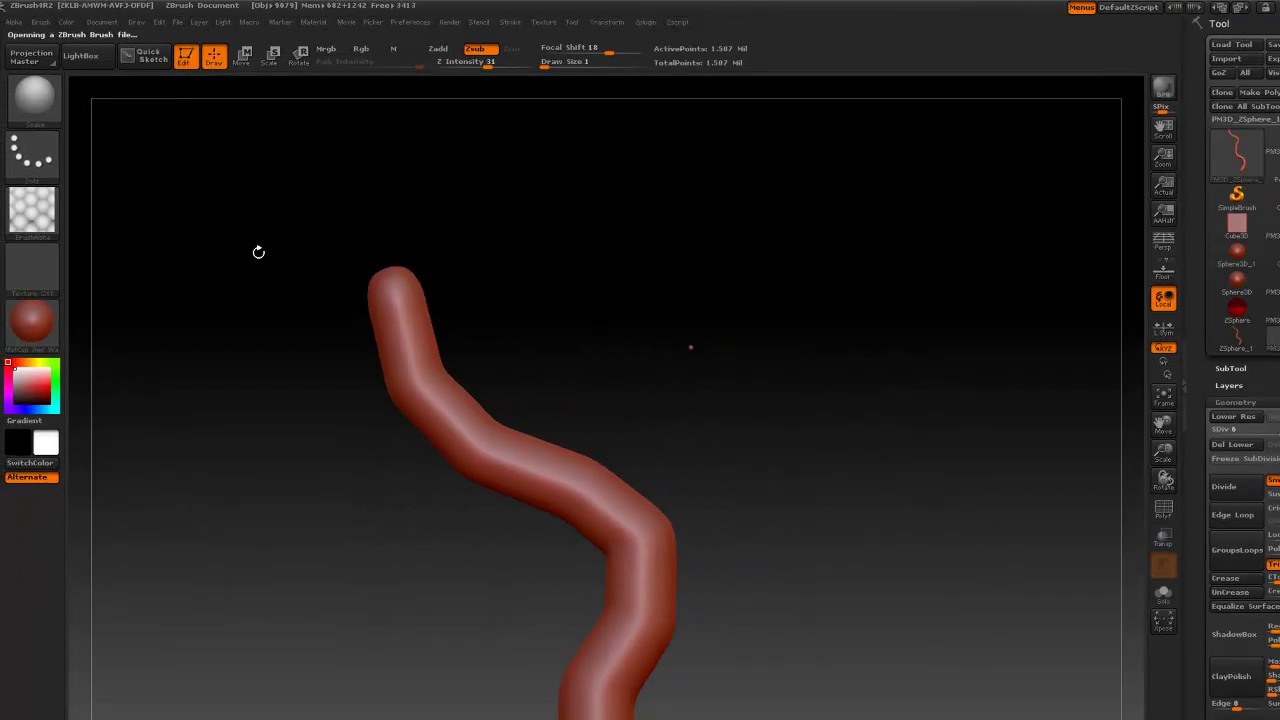
- Enlarge the brush and paint hexagonal scales from the rounded tip past the first bend
alt+right_drag(257, 251, 243, 237)
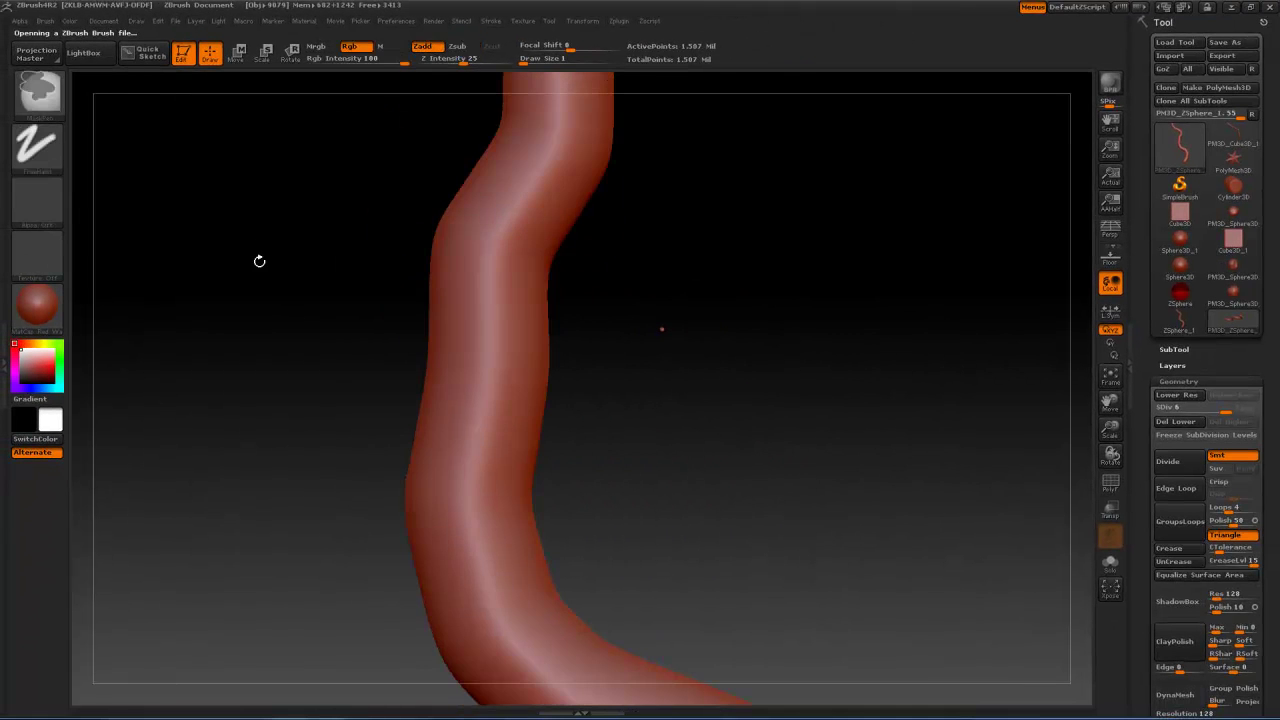
mouse_move(243, 237)
mouse_down()
mouse_move(380, 597)
mouse_move(400, 543)
mouse_up()
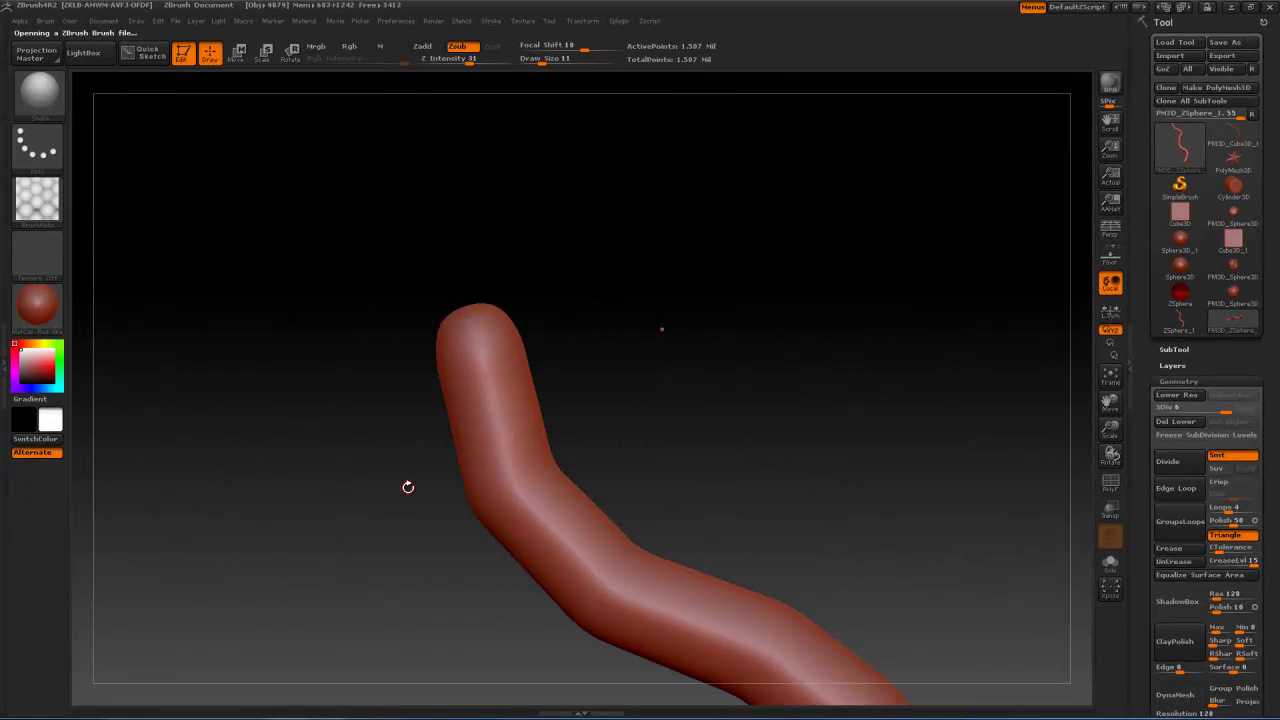
key(bracketright)
drag(478, 330, 635, 620)
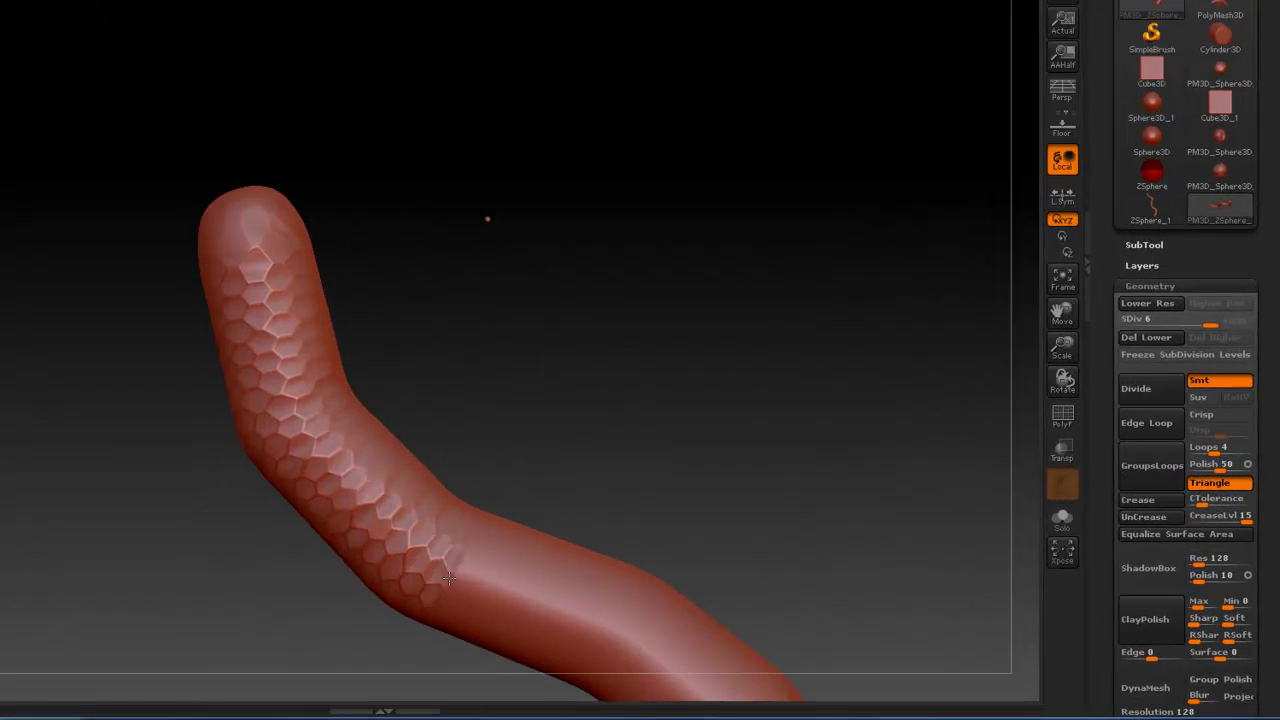
drag(430, 580, 640, 680)
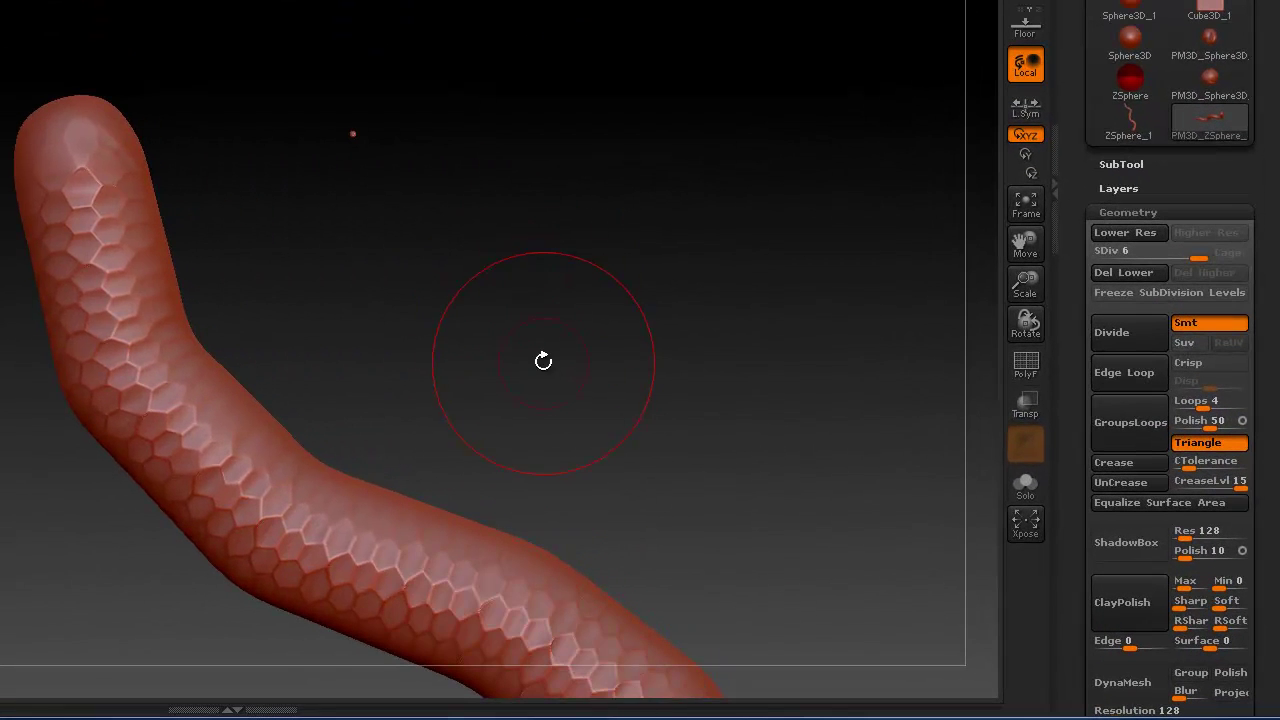
- Paint scales from the bend down to the bottom of the body, redoing one undone stroke
mouse_move(548, 366)
alt+mouse_down()
mouse_move(337, 106)
mouse_move(143, 20)
alt+mouse_up()
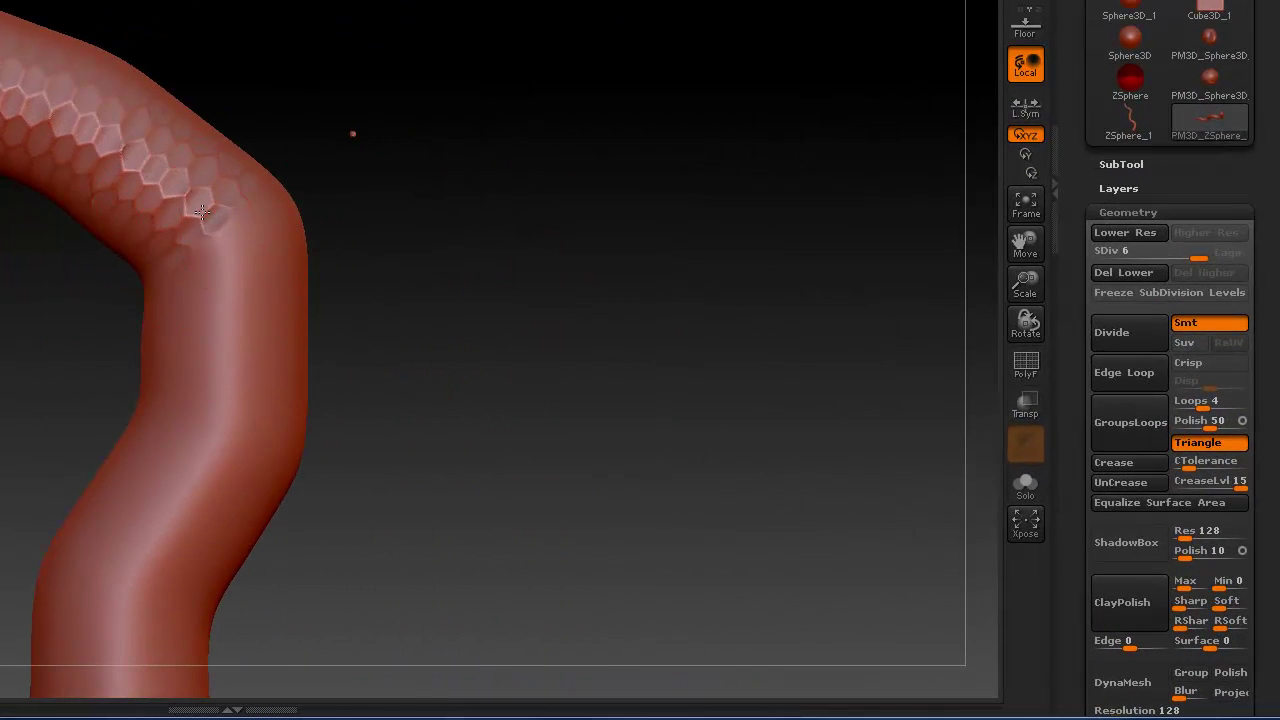
drag(205, 215, 221, 541)
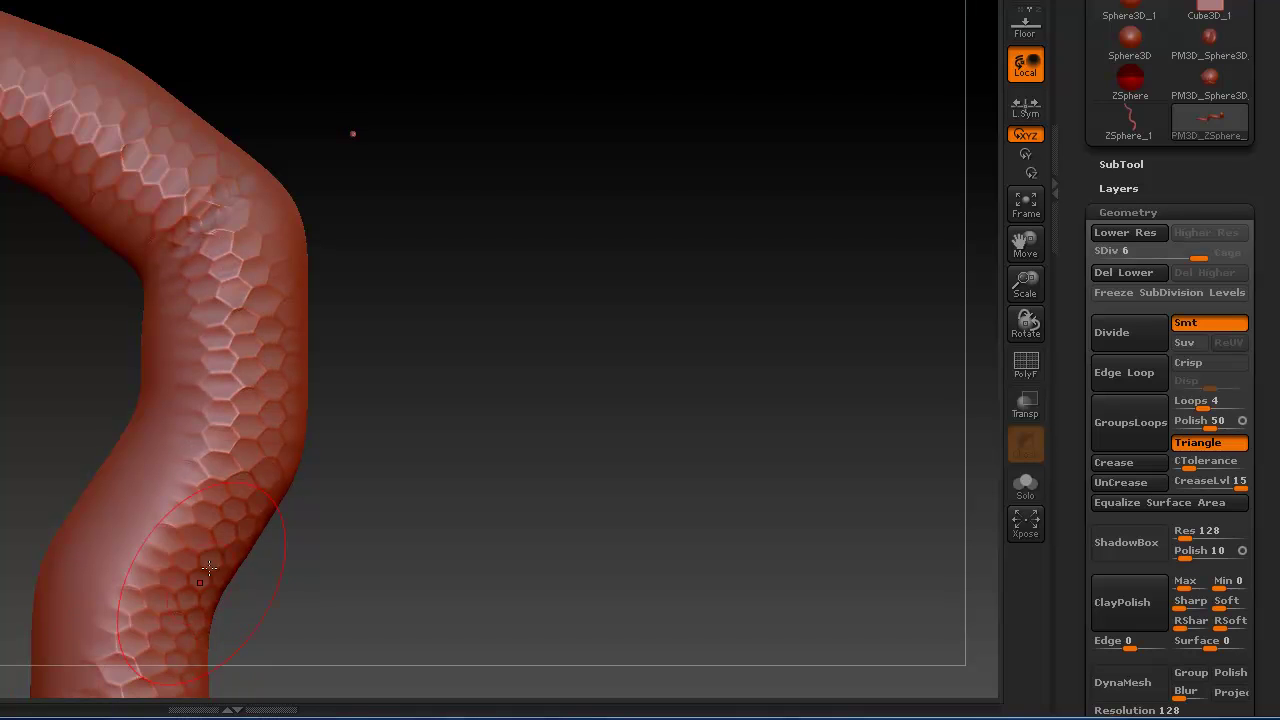
key(ctrl+z)
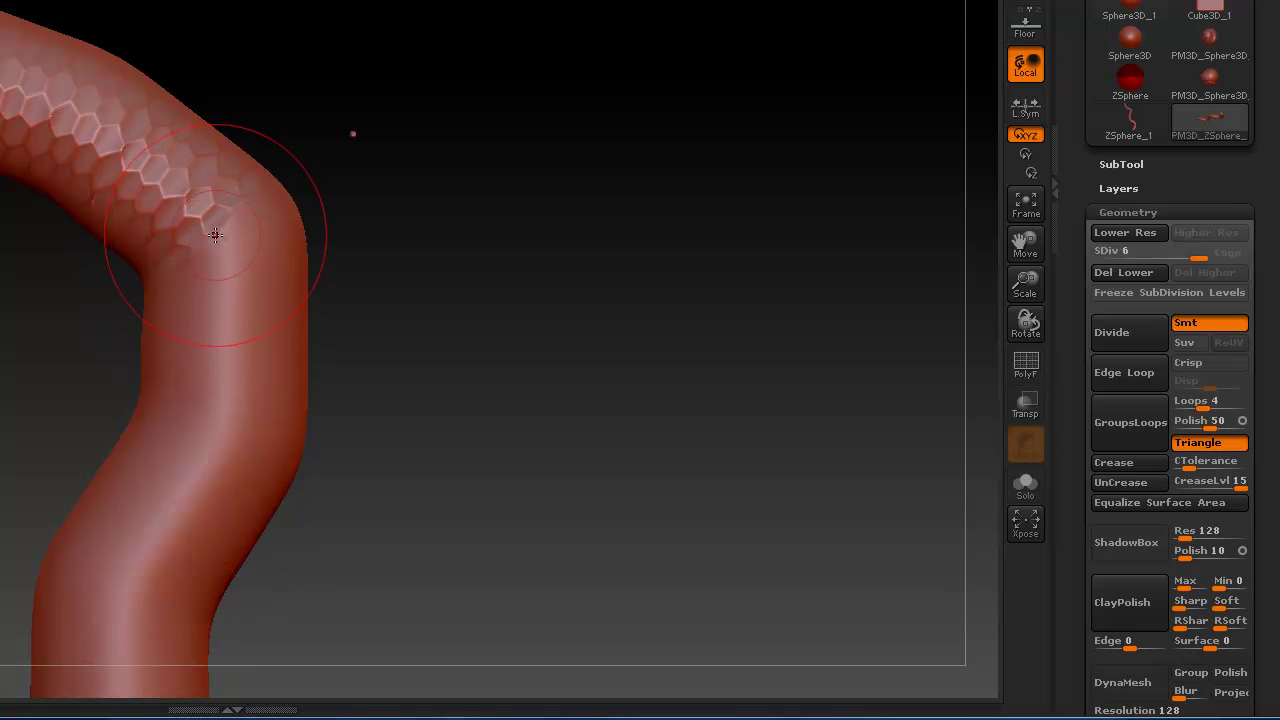
drag(215, 234, 220, 334)
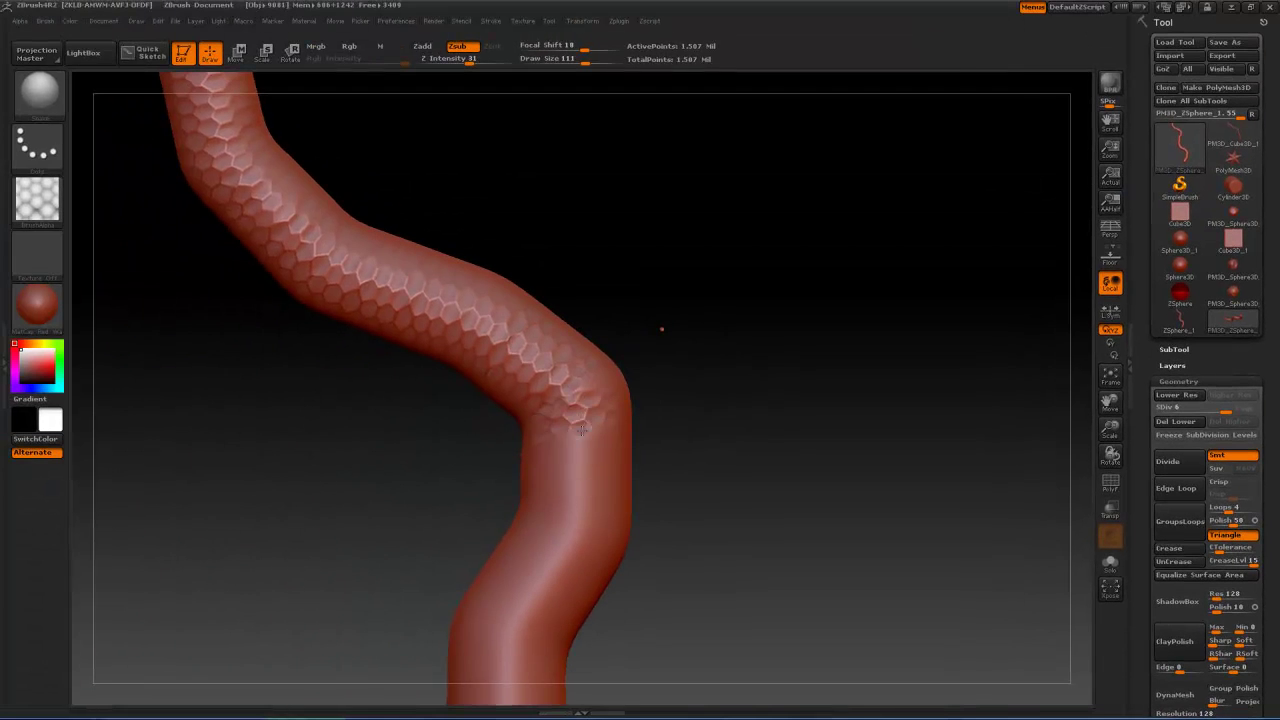
drag(583, 443, 470, 706)
mouse_move(374, 517)
mouse_down()
mouse_move(335, 307)
mouse_move(337, 91)
mouse_up()
mouse_move(465, 285)
mouse_down()
mouse_move(460, 545)
mouse_move(640, 700)
mouse_up()
mouse_move(686, 543)
mouse_down()
mouse_move(504, 300)
mouse_move(635, 700)
mouse_up()
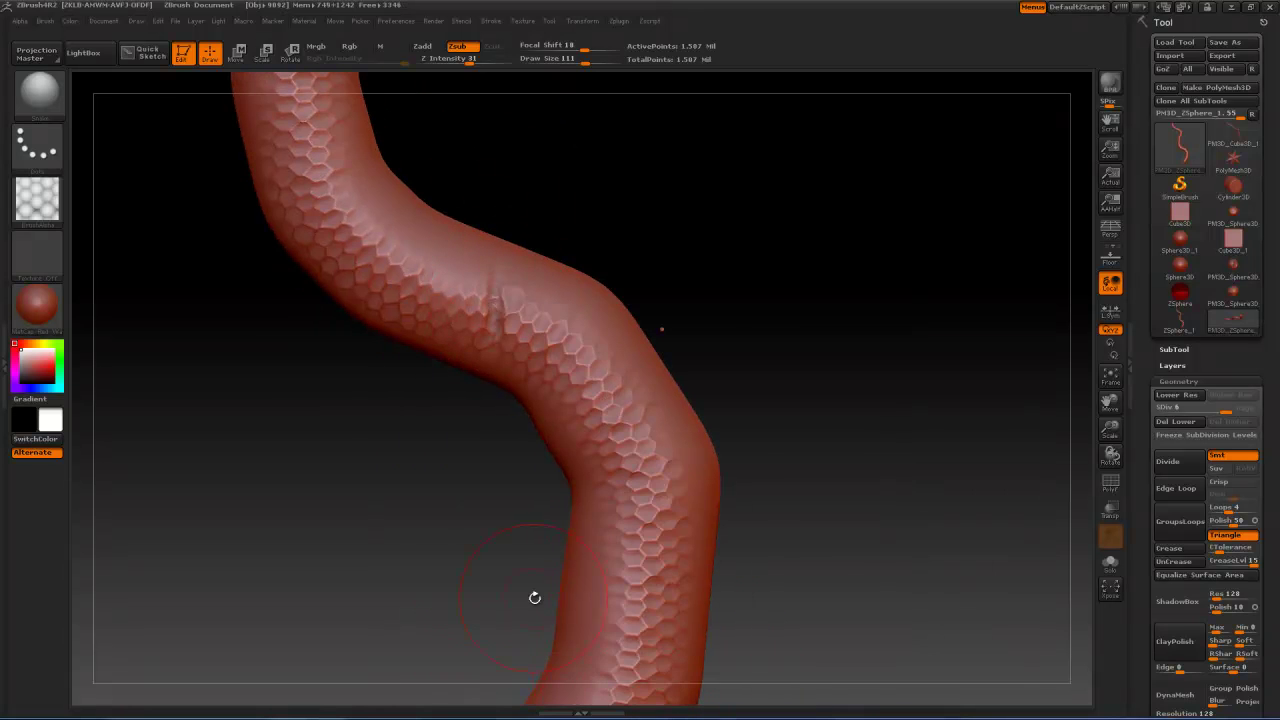
drag(509, 582, 657, 285)
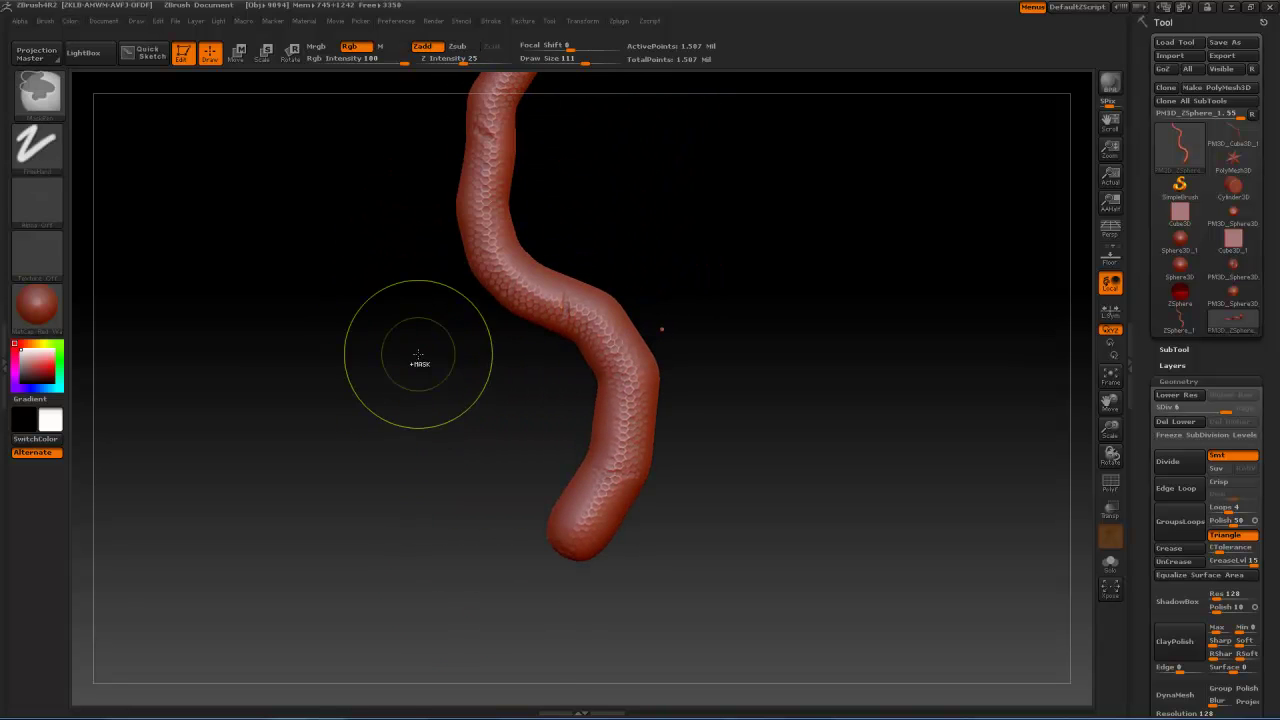
- Smooth away the lumpy texture on the tube's upper end
drag(391, 297, 371, 463)
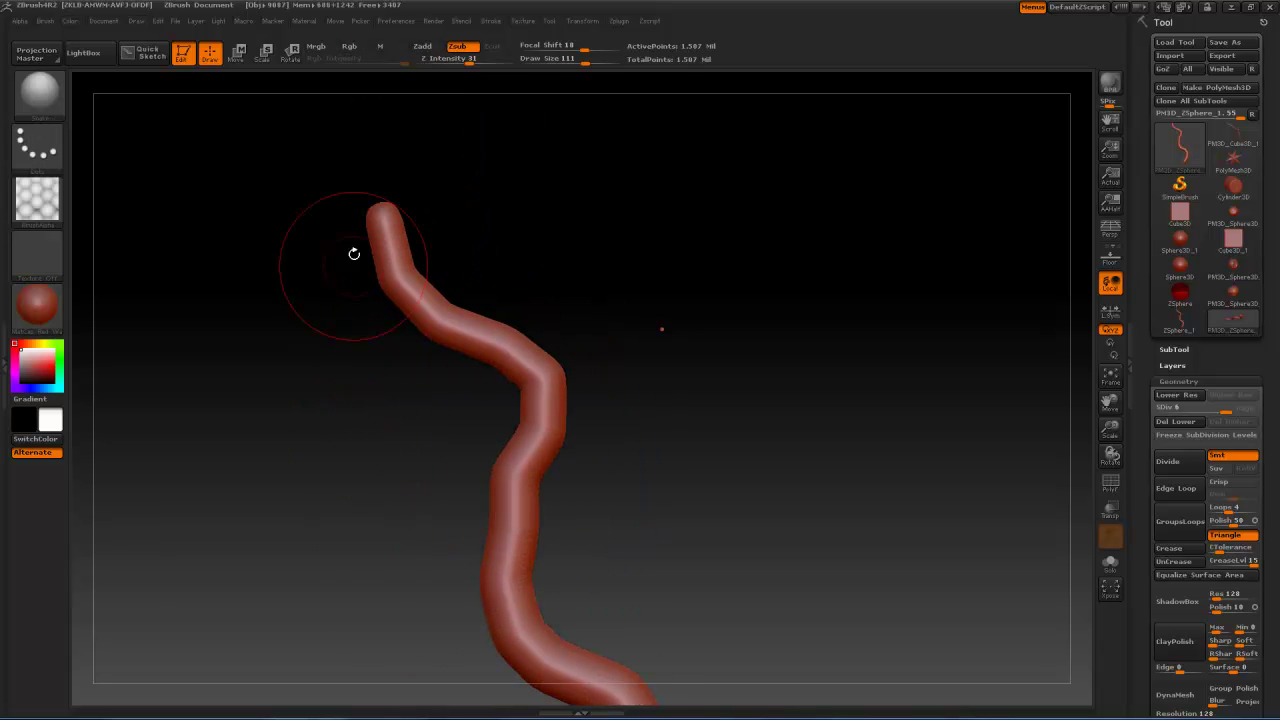
shift+drag(441, 330, 386, 229)
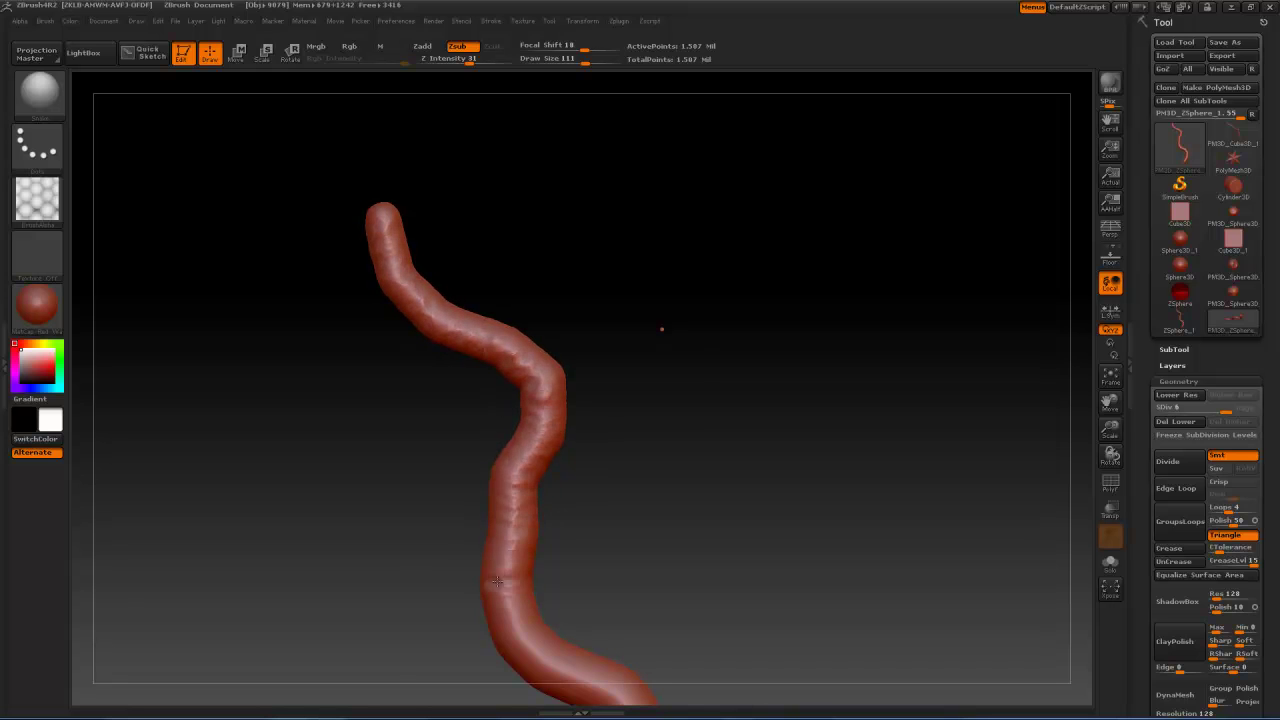
shift+drag(490, 594, 414, 163)
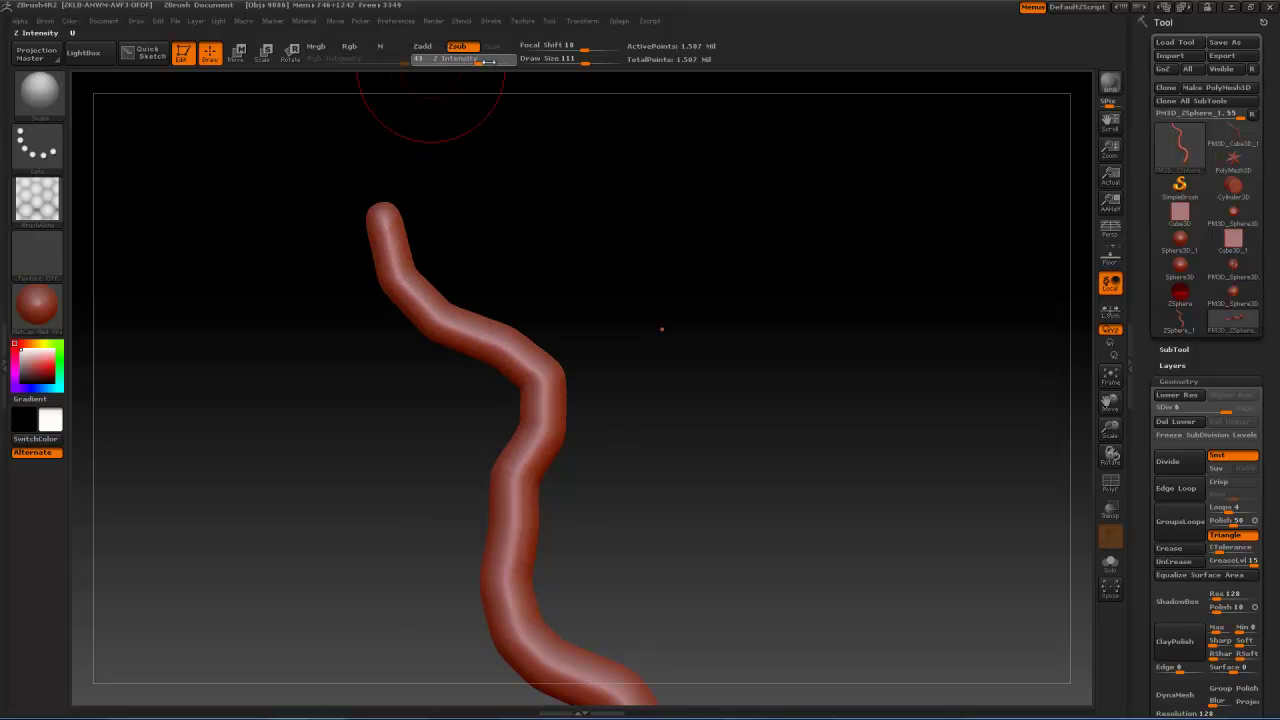
- Undo a spiky high-intensity stroke and sculpt raised hex scales at Z Intensity 42
drag(498, 59, 510, 59)
mouse_move(384, 212)
mouse_down()
mouse_move(444, 343)
mouse_move(530, 440)
mouse_up()
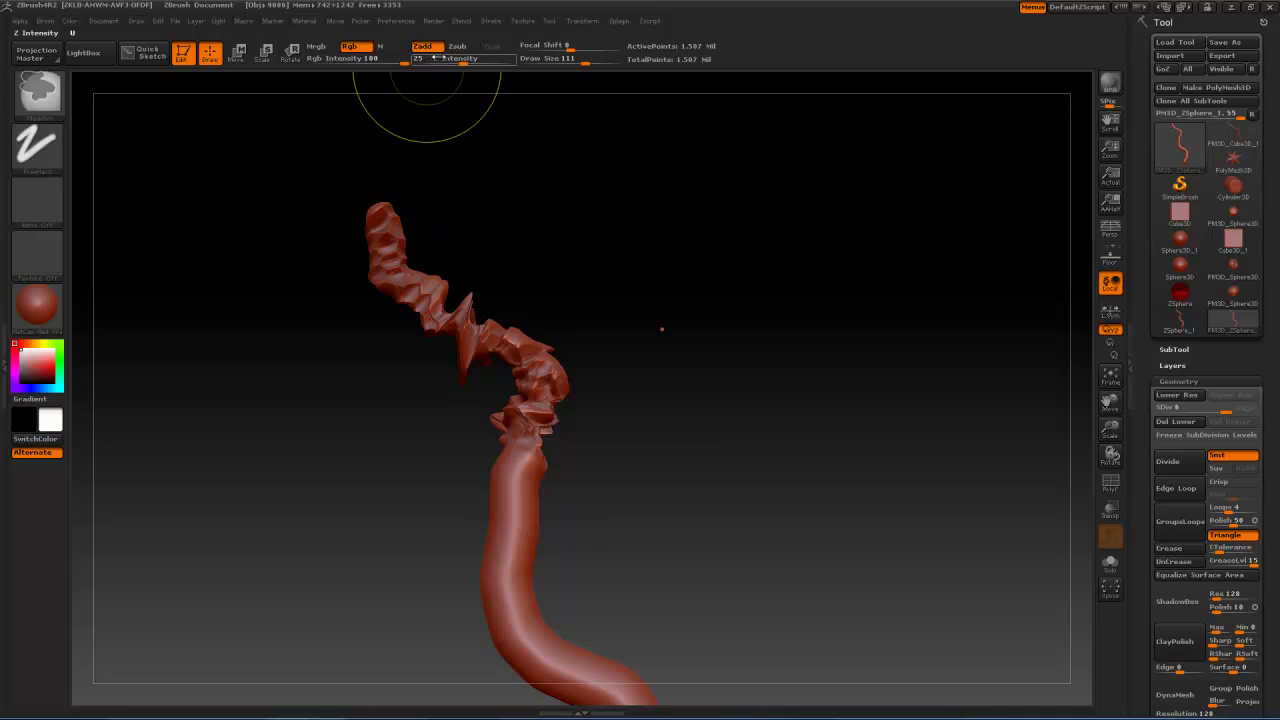
key(ctrl+z)
drag(480, 60, 478, 60)
drag(382, 228, 400, 250)
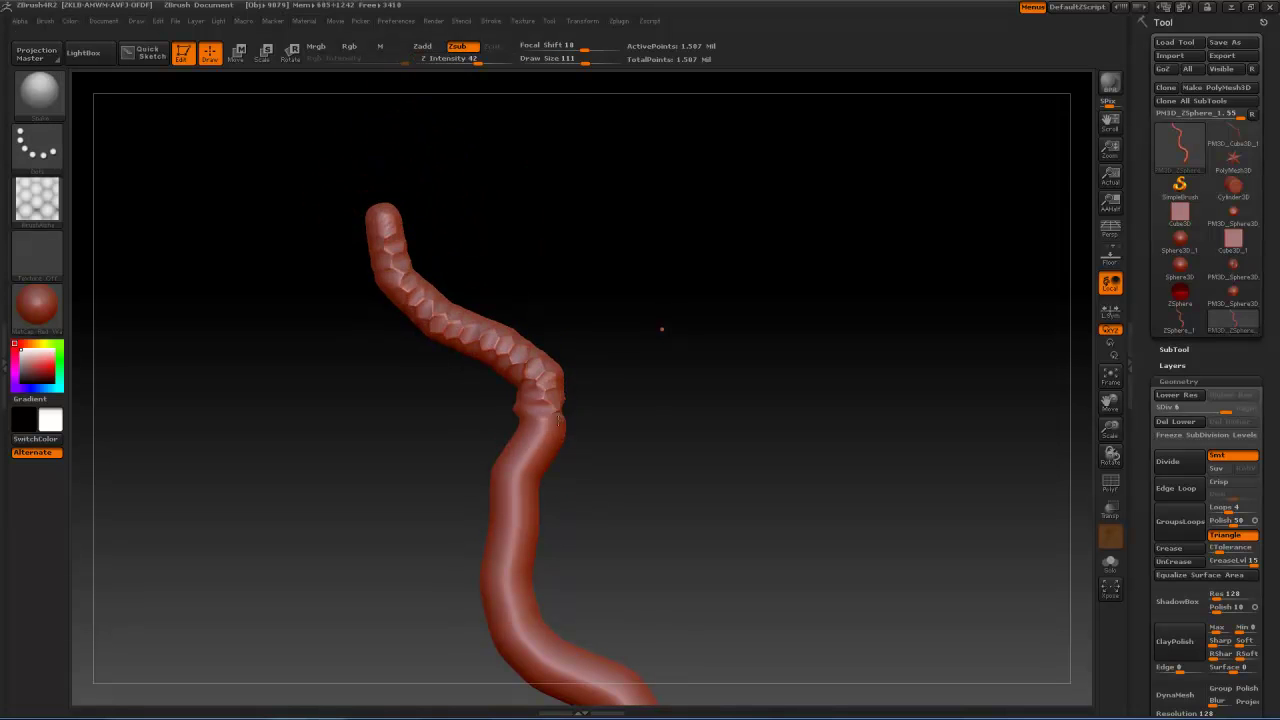
drag(518, 478, 506, 537)
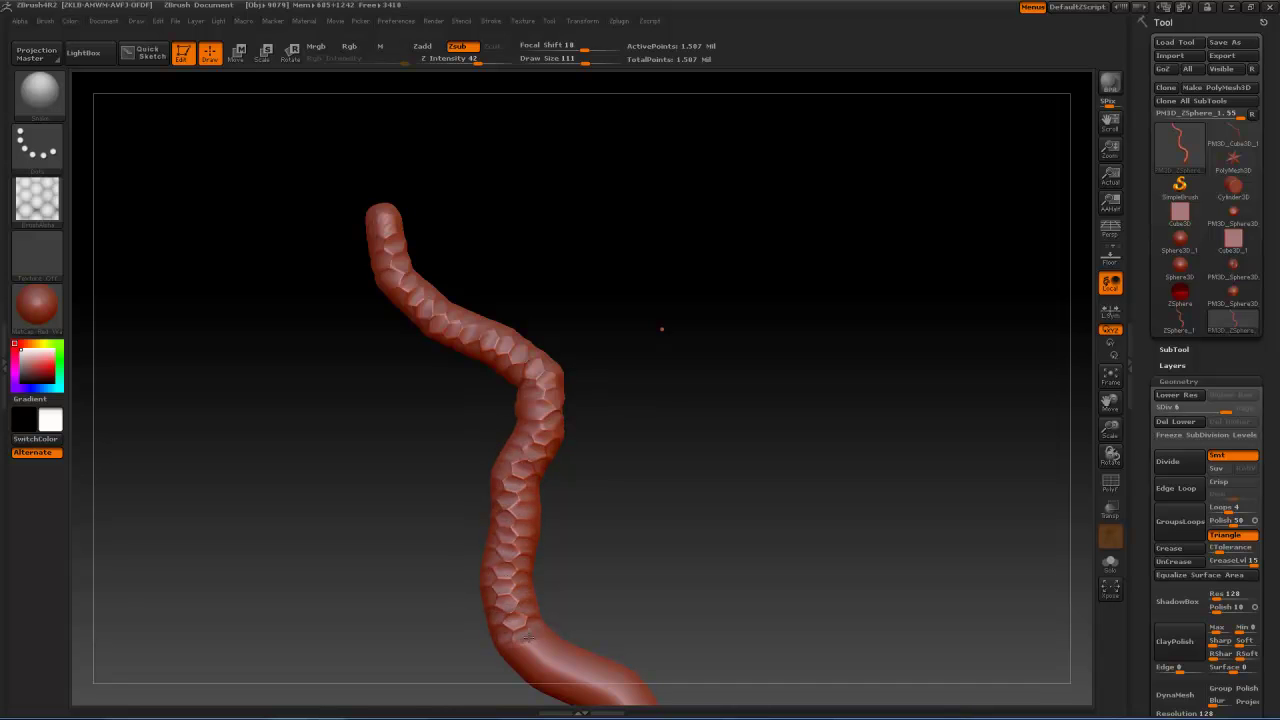
- Sculpt bold hexagonal scales along the lower tube toward the left
mouse_move(670, 647)
mouse_down()
mouse_move(520, 288)
mouse_move(511, 462)
mouse_up()
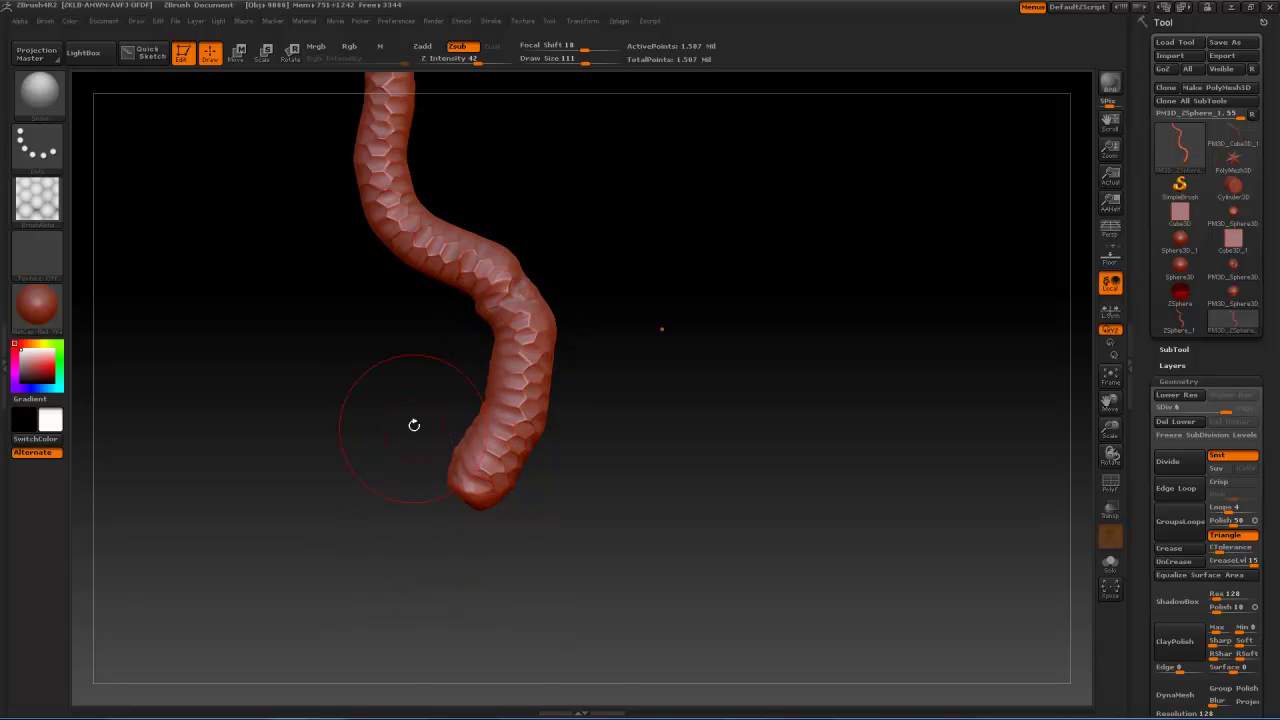
mouse_move(406, 374)
mouse_down()
mouse_move(417, 500)
mouse_move(538, 583)
mouse_up()
mouse_move(208, 378)
mouse_down()
mouse_move(414, 466)
mouse_move(297, 354)
mouse_up()
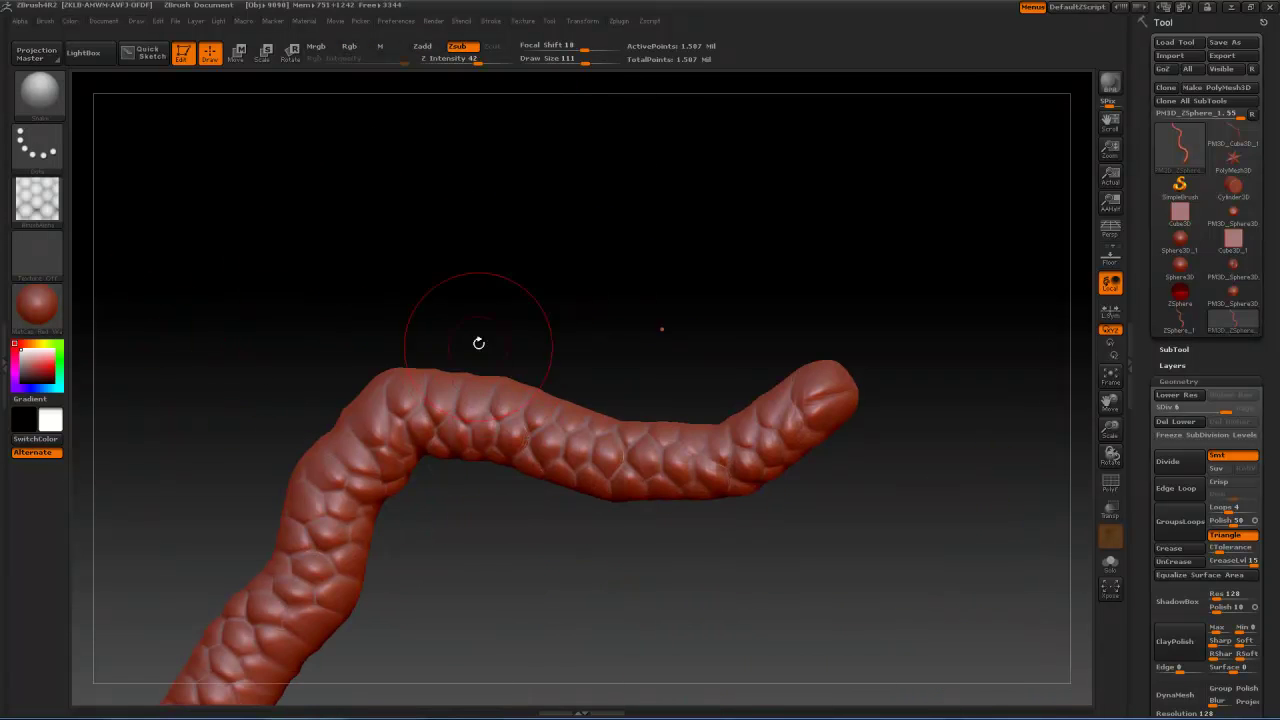
mouse_move(476, 334)
mouse_down()
mouse_move(417, 137)
mouse_move(471, 234)
mouse_move(476, 288)
mouse_move(417, 409)
mouse_move(463, 220)
mouse_move(470, 269)
mouse_up()
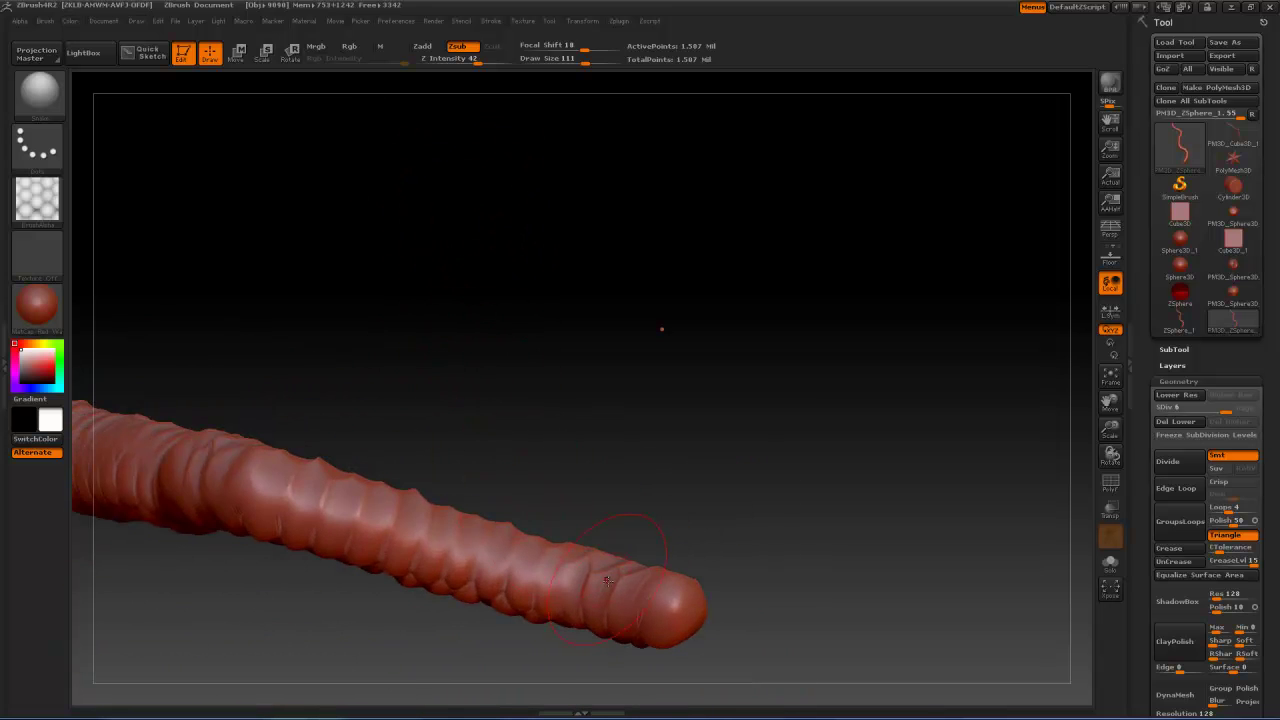
mouse_move(640, 610)
mouse_down()
mouse_move(410, 550)
mouse_move(188, 470)
mouse_move(87, 452)
mouse_up()
- Cover the tube's left rounded end and nearby bend with hexagonal scales
drag(200, 393, 596, 404)
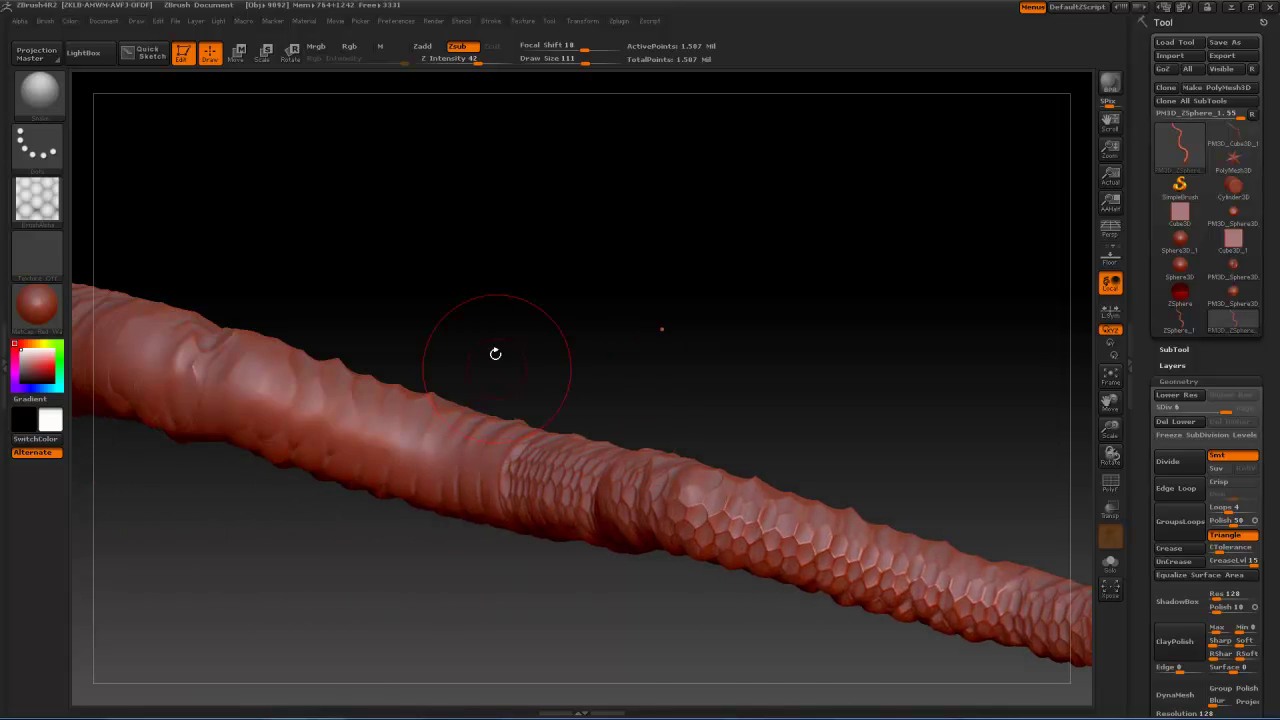
drag(470, 300, 809, 394)
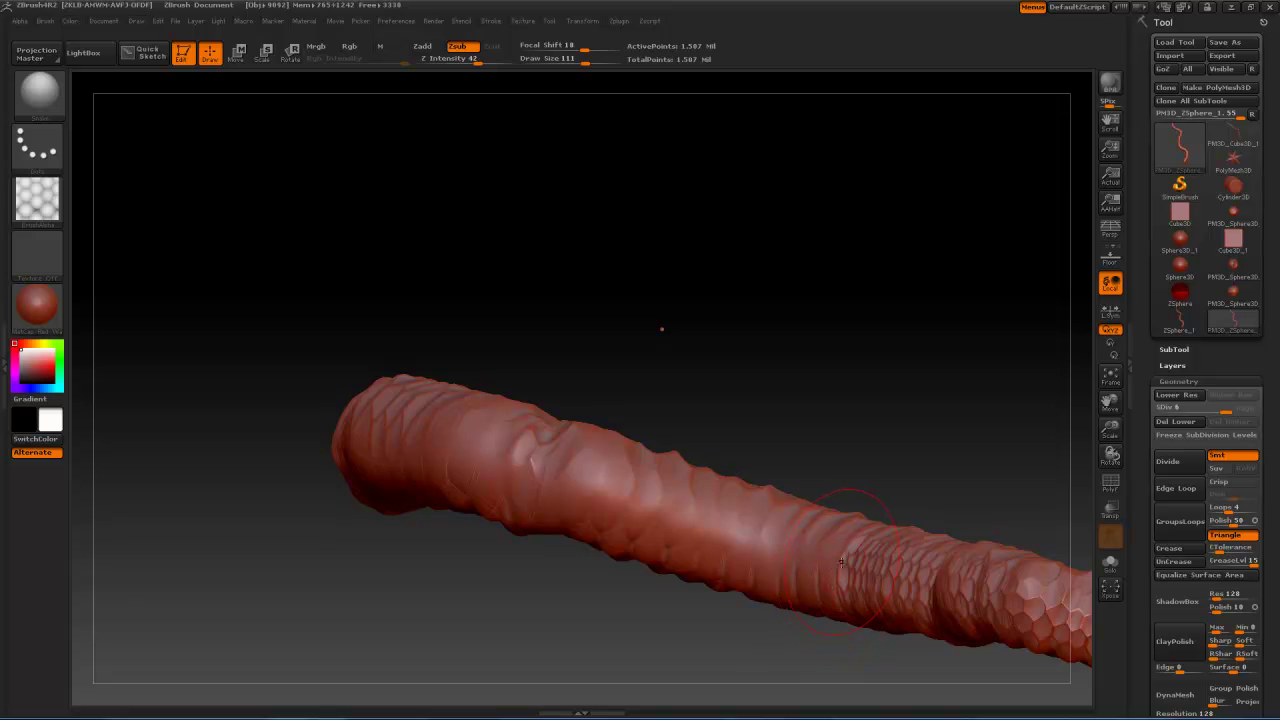
drag(845, 560, 408, 433)
mouse_move(310, 350)
mouse_down()
mouse_move(767, 528)
mouse_move(481, 465)
mouse_up()
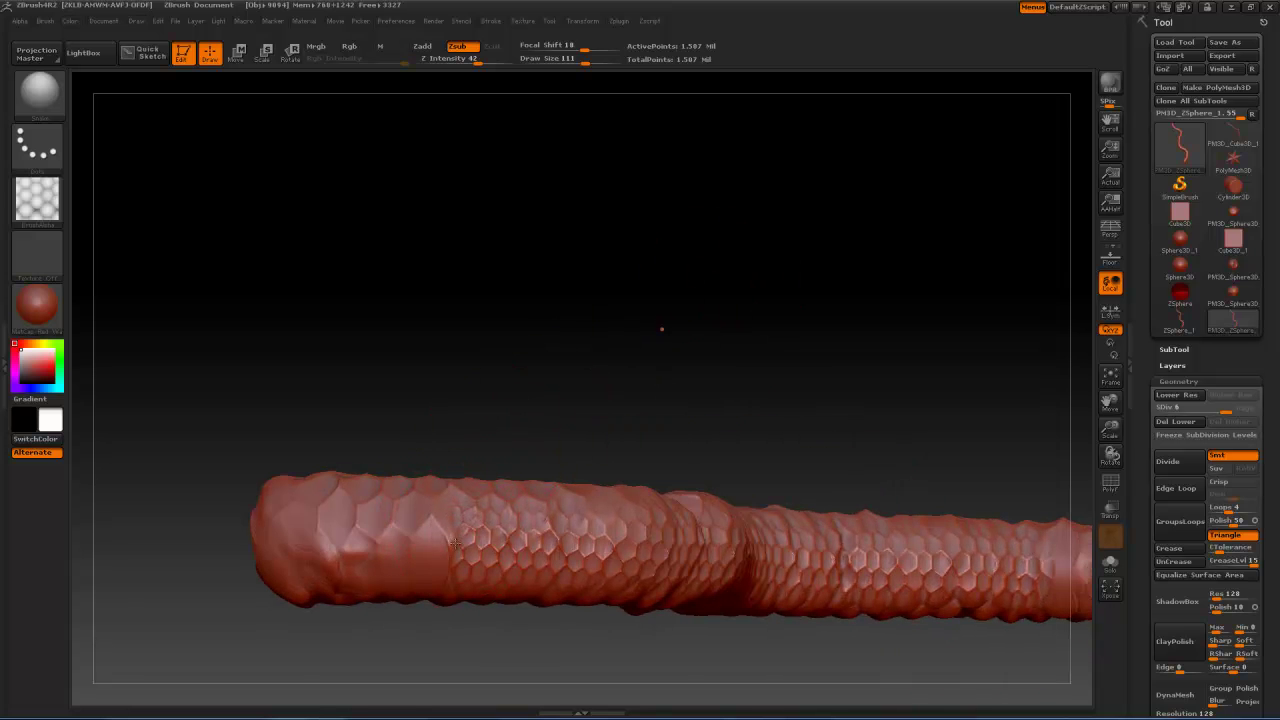
drag(455, 543, 227, 551)
mouse_move(492, 208)
mouse_down()
mouse_move(477, 371)
mouse_move(434, 270)
mouse_up()
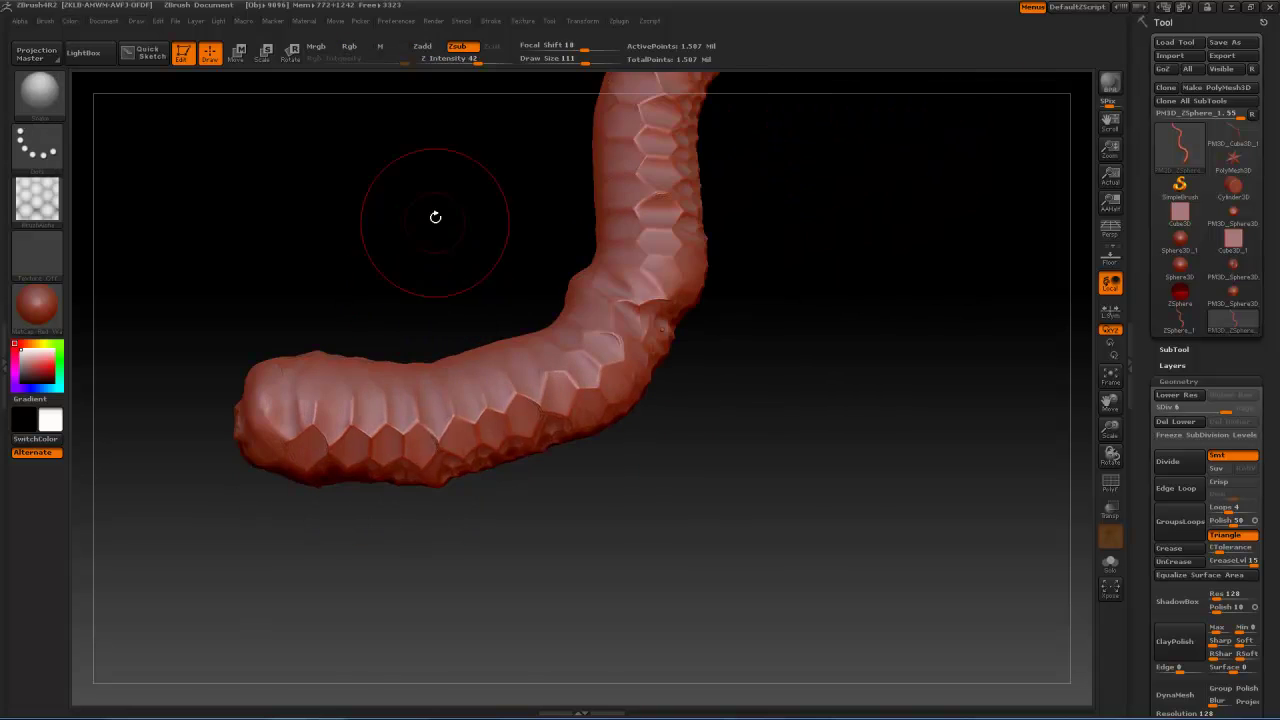
drag(429, 189, 322, 427)
key(space)
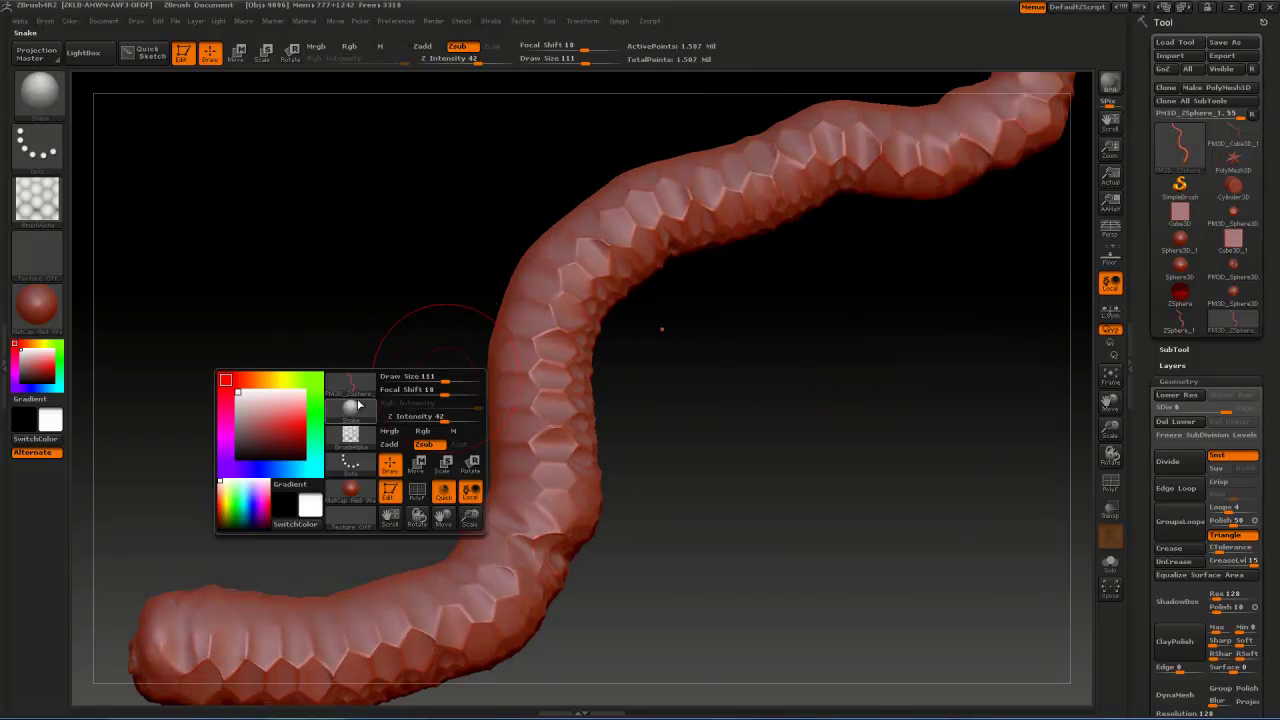
key(b)
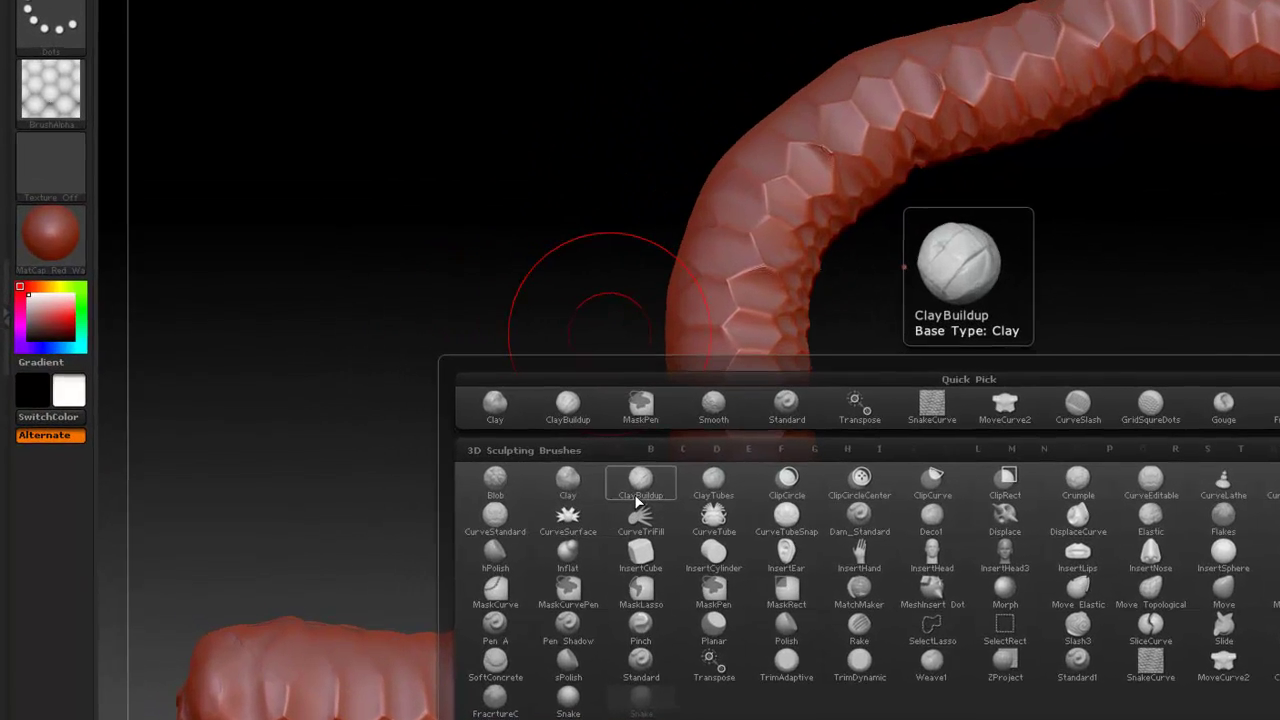
click(466, 497)
mouse_move(592, 356)
mouse_down()
mouse_move(691, 154)
mouse_move(386, 257)
mouse_move(509, 323)
mouse_move(508, 257)
mouse_move(466, 531)
mouse_move(566, 434)
mouse_move(695, 403)
mouse_up()
drag(808, 600, 786, 657)
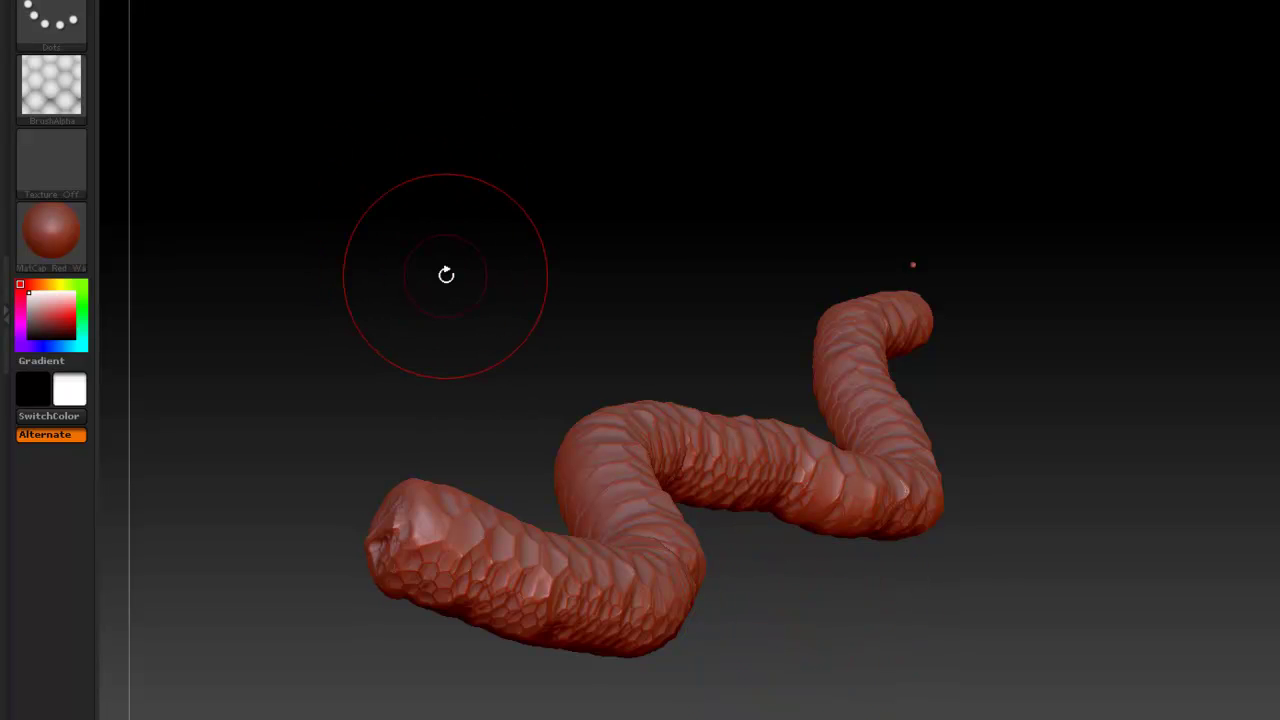
mouse_move(486, 334)
mouse_down()
mouse_move(486, 297)
mouse_move(437, 374)
mouse_up()
mouse_move(457, 220)
mouse_down()
mouse_move(523, 277)
mouse_move(571, 287)
mouse_move(474, 234)
mouse_move(557, 217)
mouse_up()
mouse_move(566, 291)
mouse_down()
mouse_move(580, 334)
mouse_move(449, 391)
mouse_move(391, 280)
mouse_up()
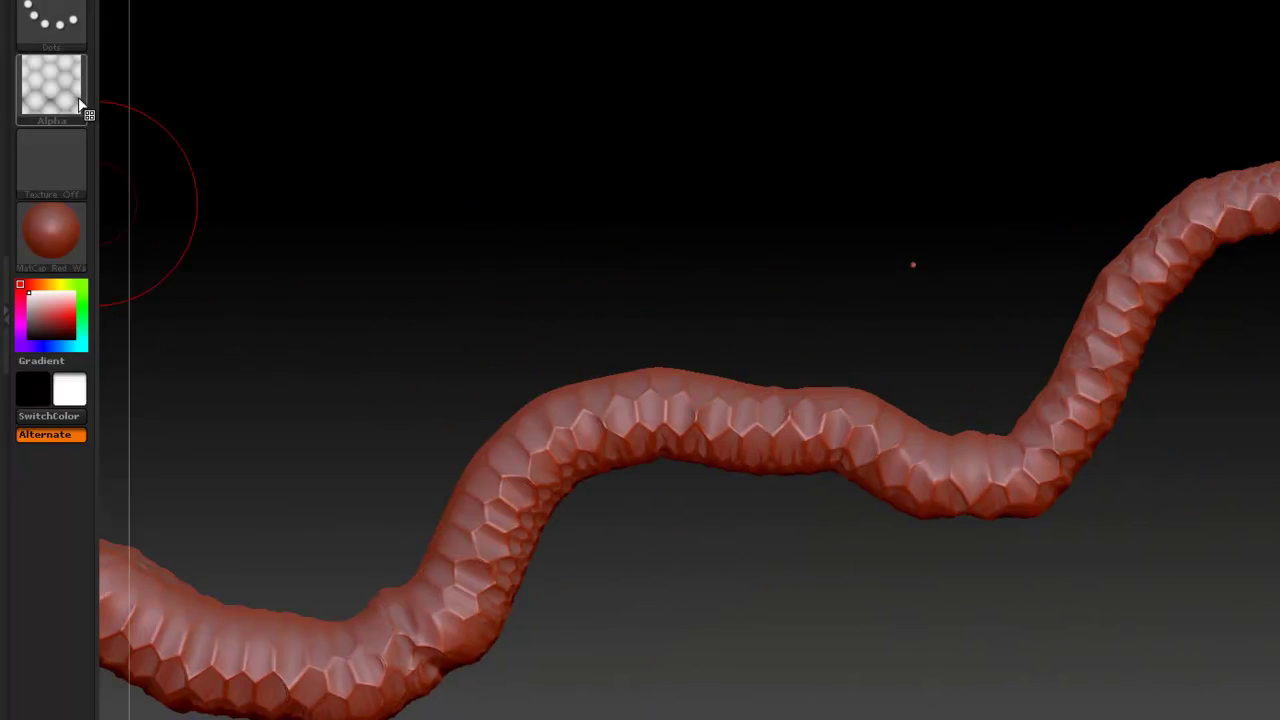
- Apply the ColorizeGlow material to the snake
click(64, 231)
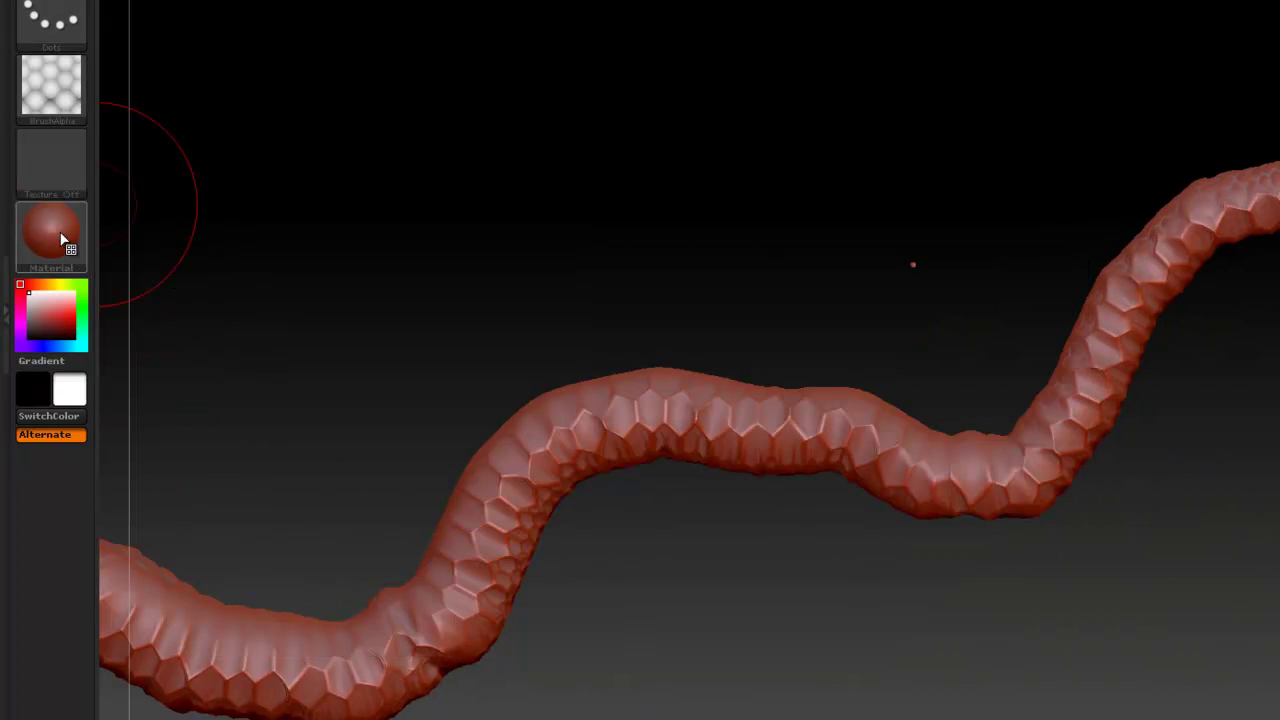
click(60, 243)
click(226, 575)
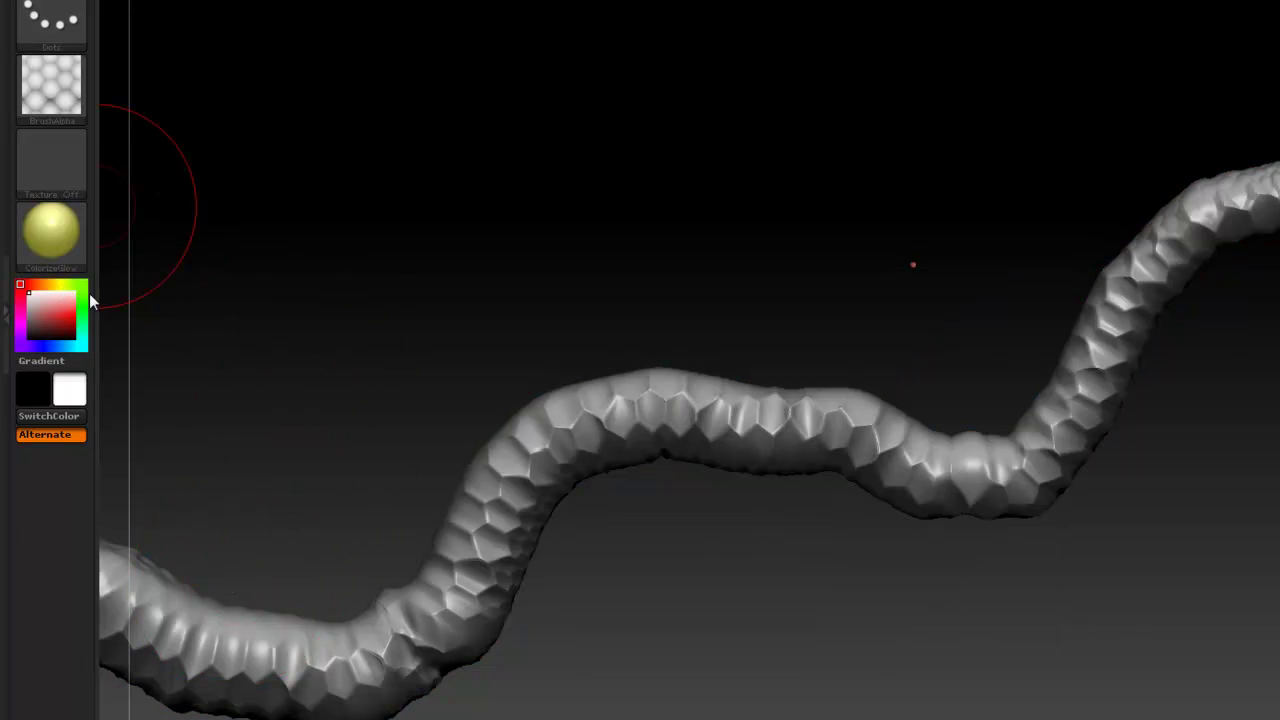
- Paint the snake bright green and zoom out to show its whole S-shaped body
click(82, 295)
click(73, 315)
mouse_move(237, 328)
mouse_down()
mouse_move(271, 311)
mouse_move(225, 331)
mouse_up()
mouse_move(549, 483)
mouse_down()
mouse_move(589, 151)
mouse_move(660, 189)
mouse_move(829, 458)
mouse_move(943, 517)
mouse_move(934, 554)
mouse_up()
key(ctrl)
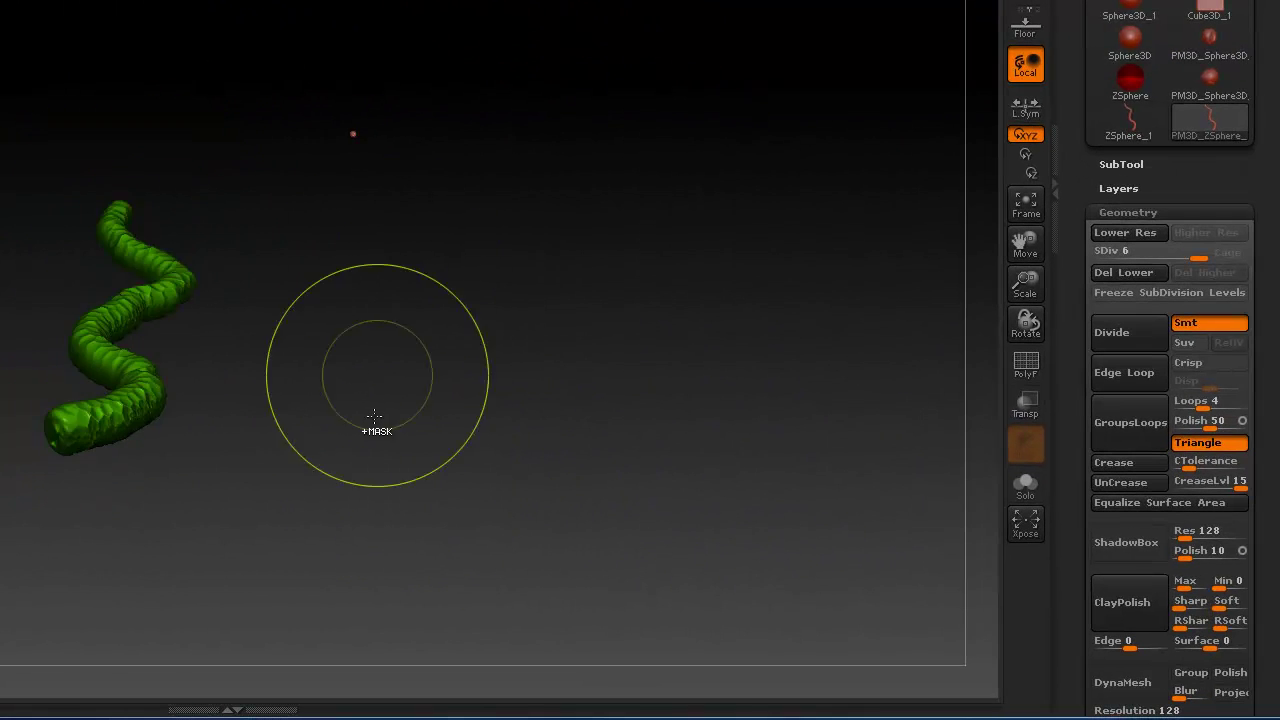
mouse_move(373, 415)
alt+mouse_down()
mouse_move(329, 414)
mouse_move(280, 346)
mouse_move(354, 458)
alt+mouse_up()
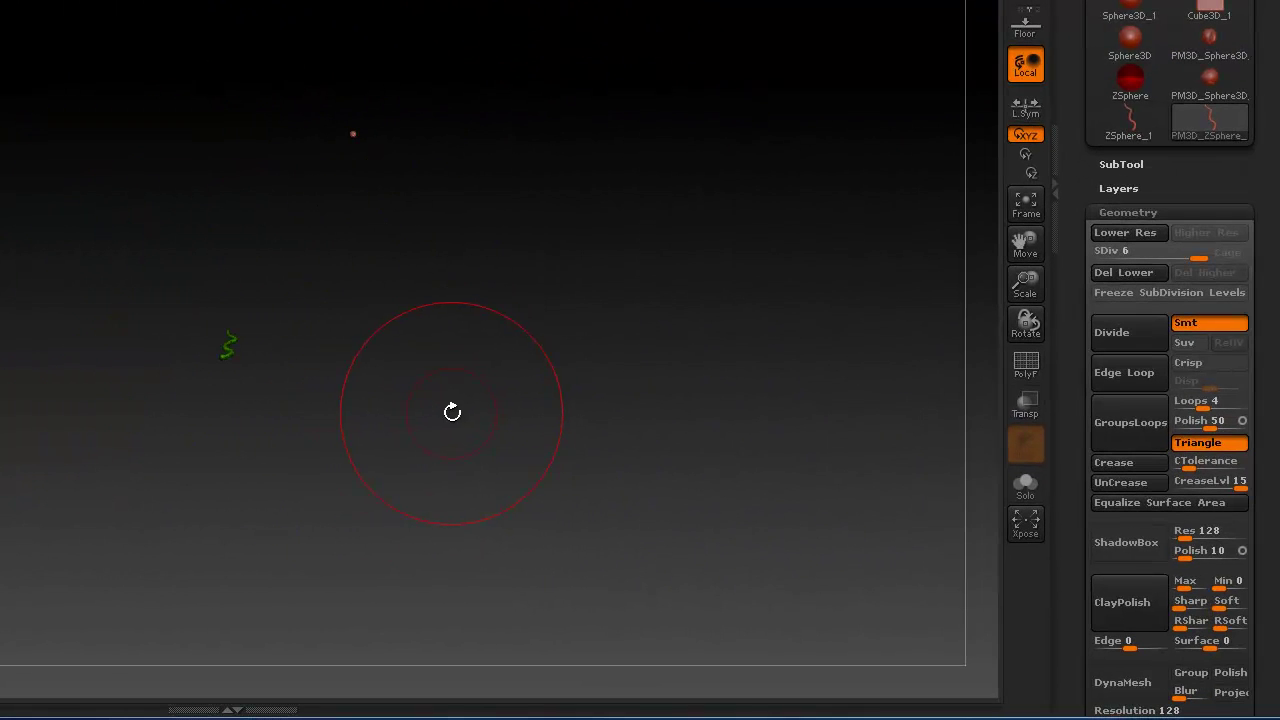